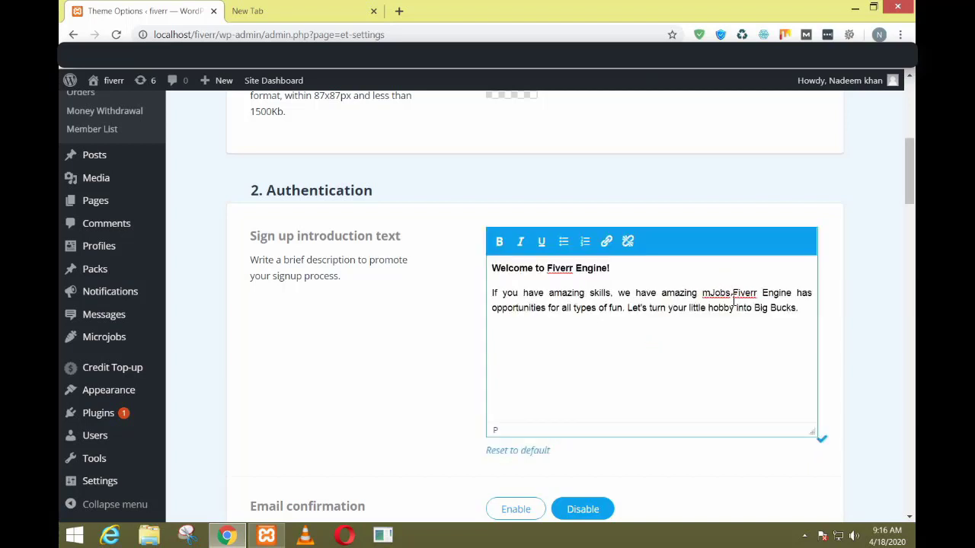
# Enable email confirmation in the Authentication section and switch it back to disabled
pyautogui.scroll(-3, 640, 362)
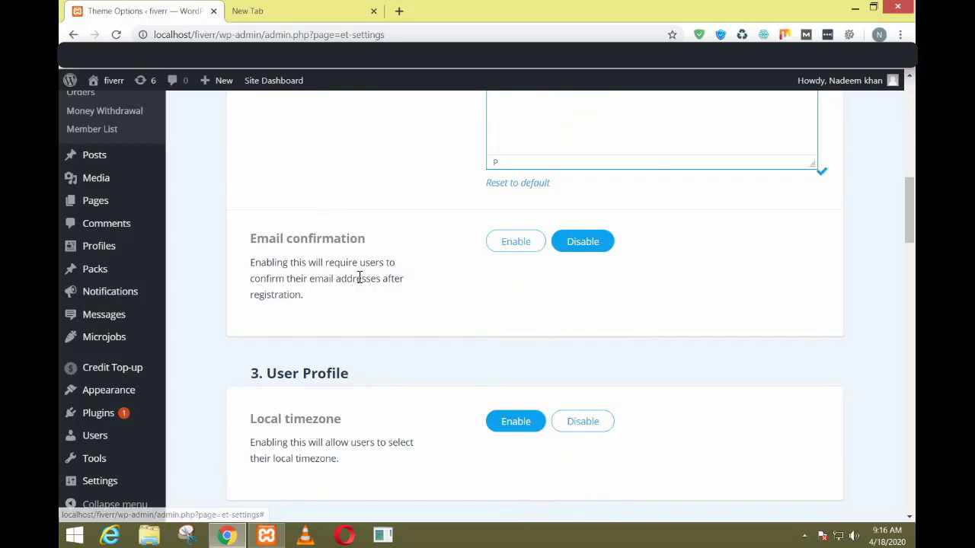
pyautogui.moveTo(359, 262); pyautogui.dragTo(382, 265)
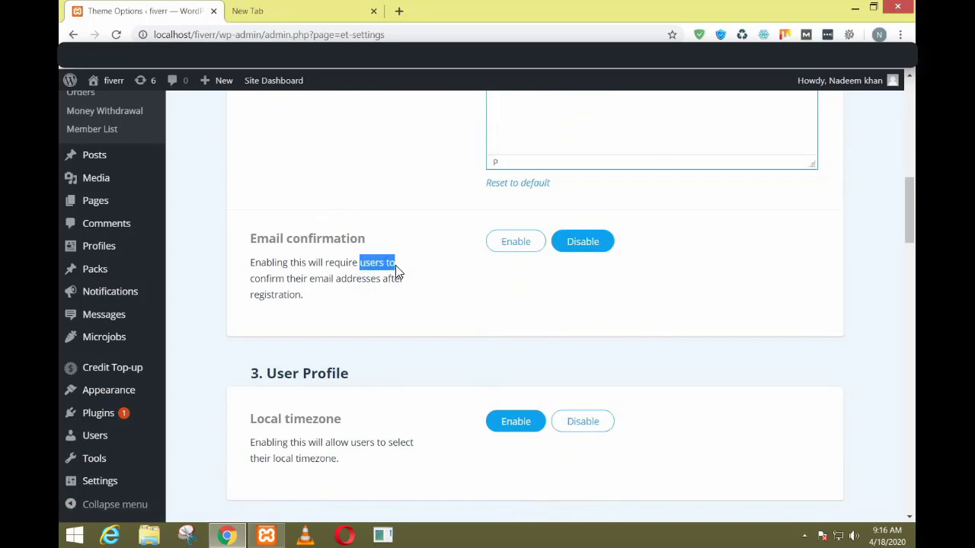
pyautogui.click(302, 279)
pyautogui.click(528, 249)
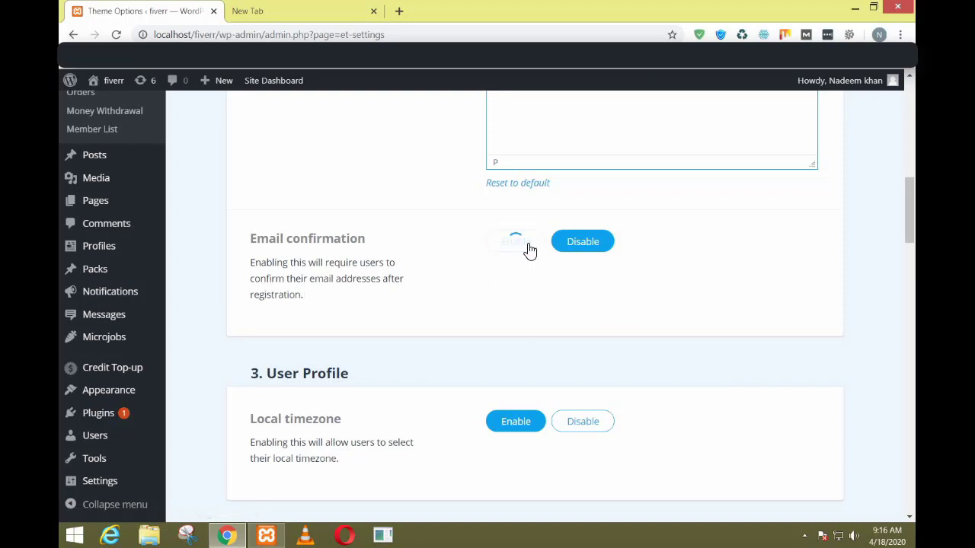
pyautogui.click(585, 250)
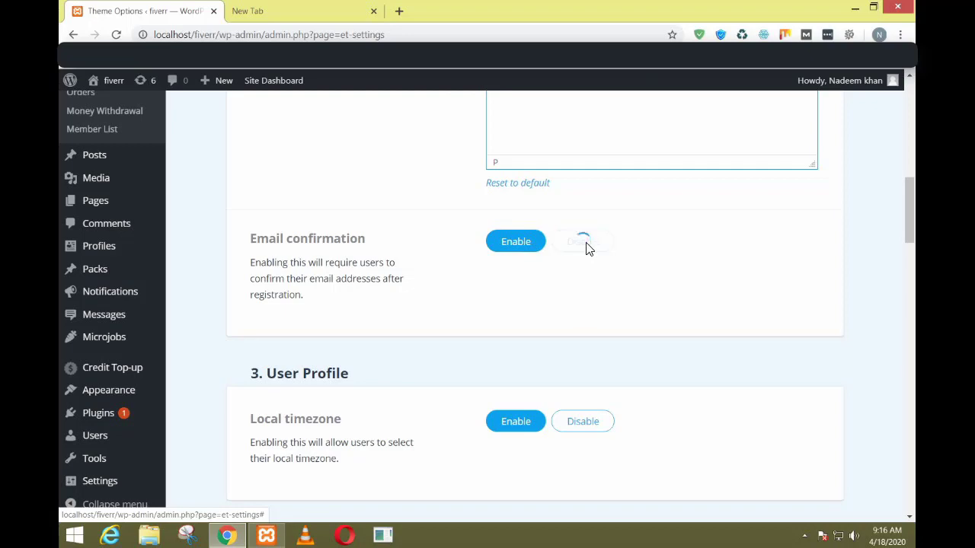
# Enable the Twitter API in the Config Social Login API section
pyautogui.scroll(-2, 586, 255)
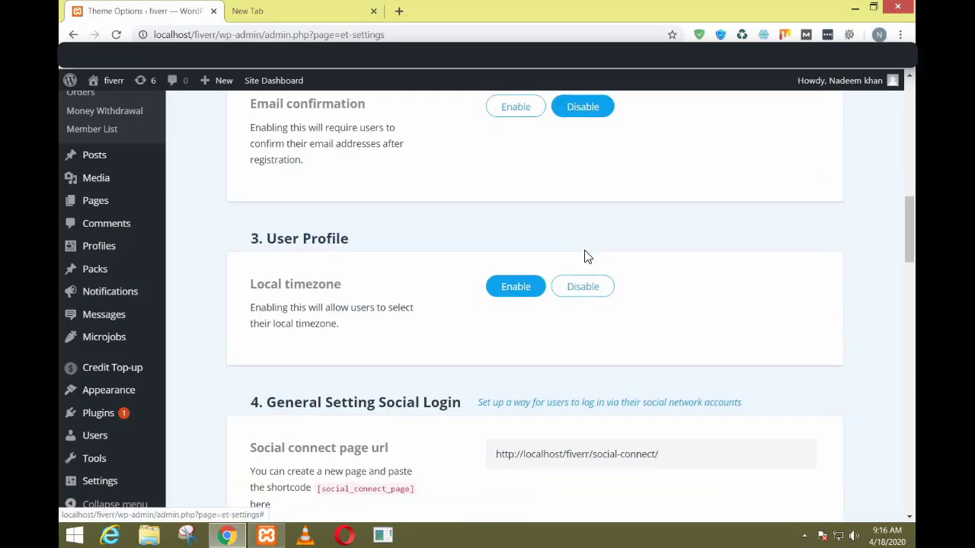
pyautogui.scroll(-3, 585, 253)
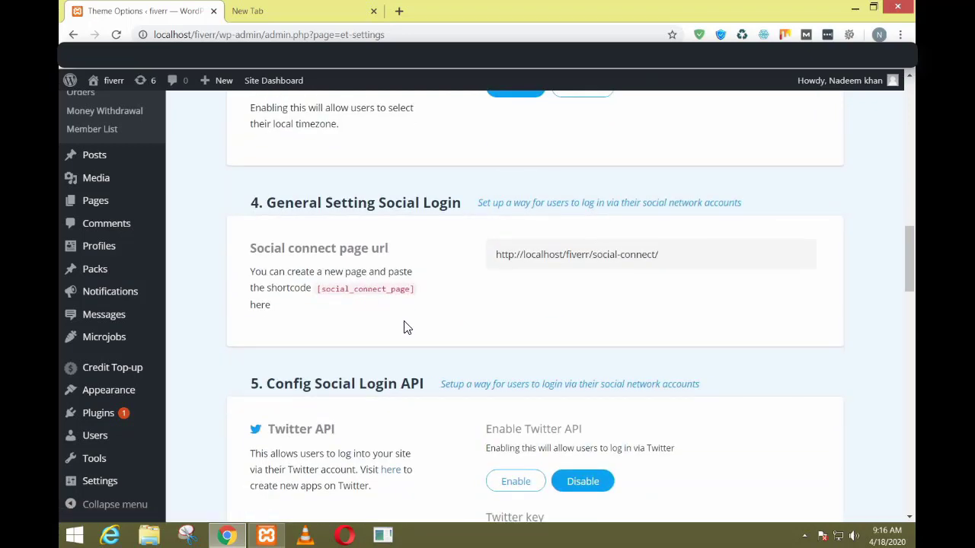
pyautogui.scroll(-3, 404, 327)
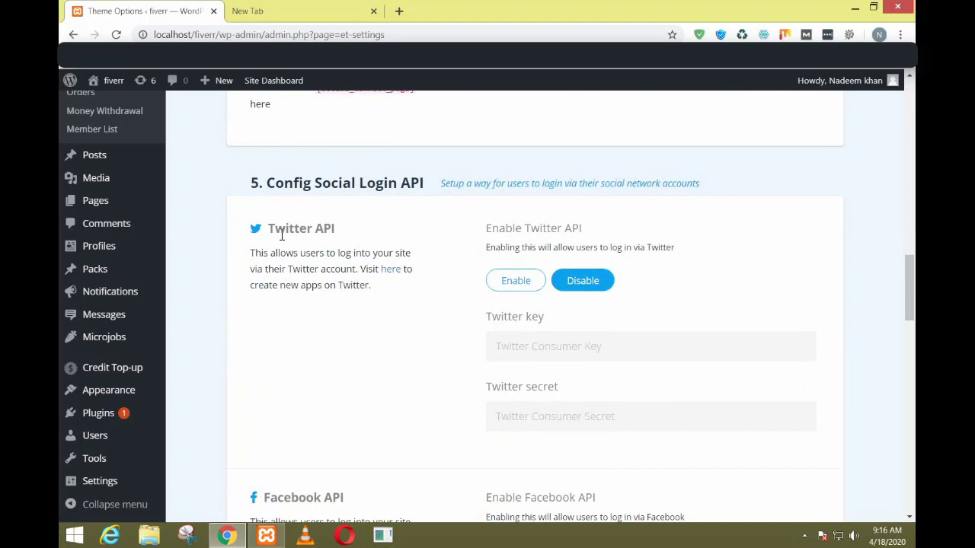
pyautogui.click(494, 286)
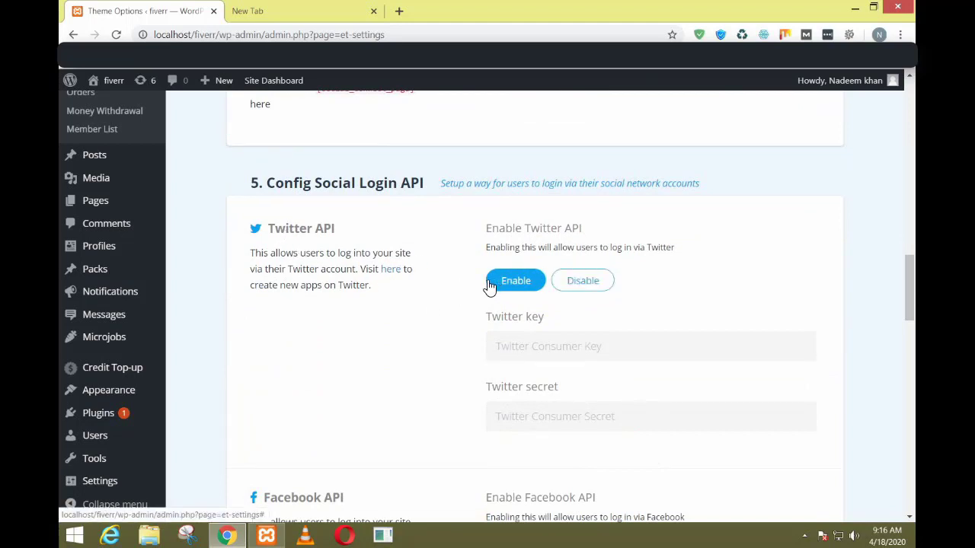
# Search the web for twitter in the second browser tab, view the Twitter site, and close that tab
pyautogui.click(309, 13)
pyautogui.write('tw')
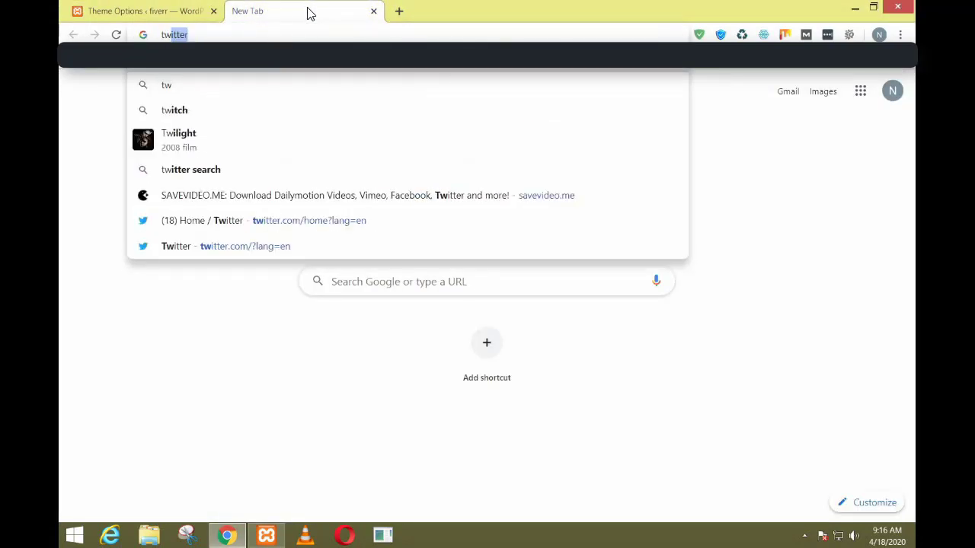
pyautogui.write('itter')
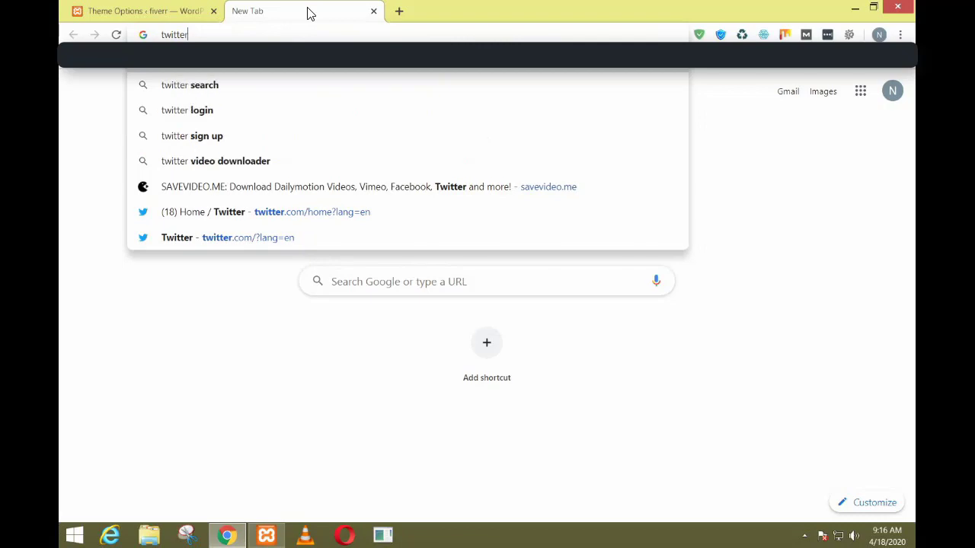
pyautogui.press('Return')
pyautogui.click(138, 7)
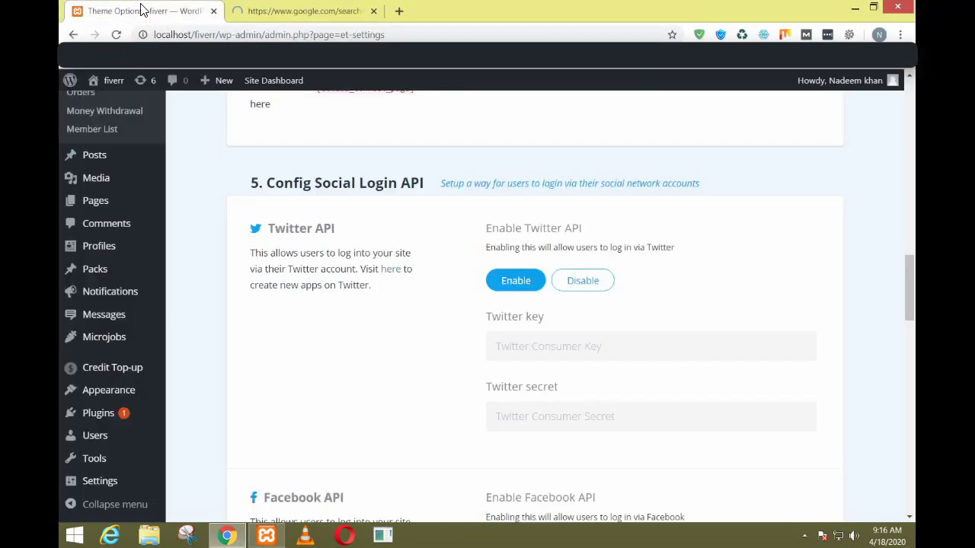
pyautogui.click(276, 11)
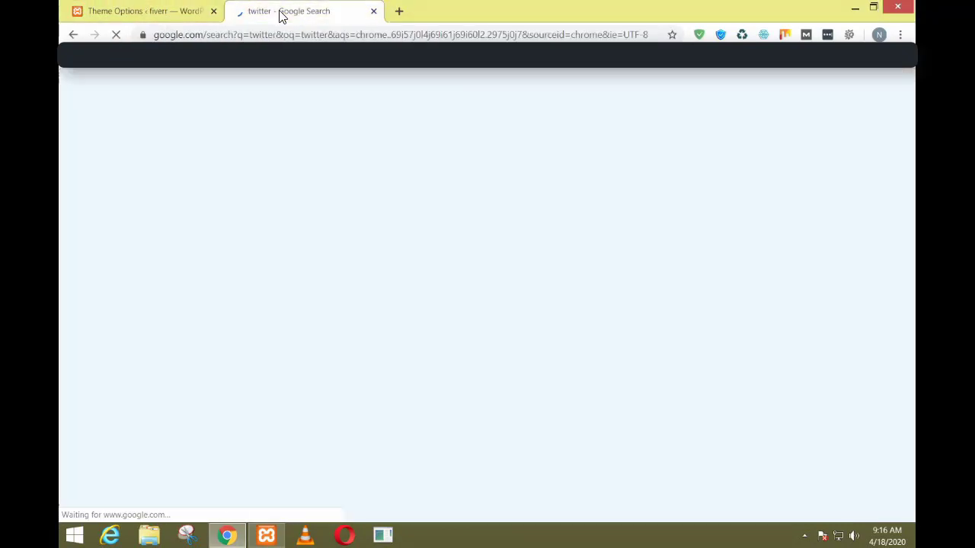
pyautogui.click(278, 210)
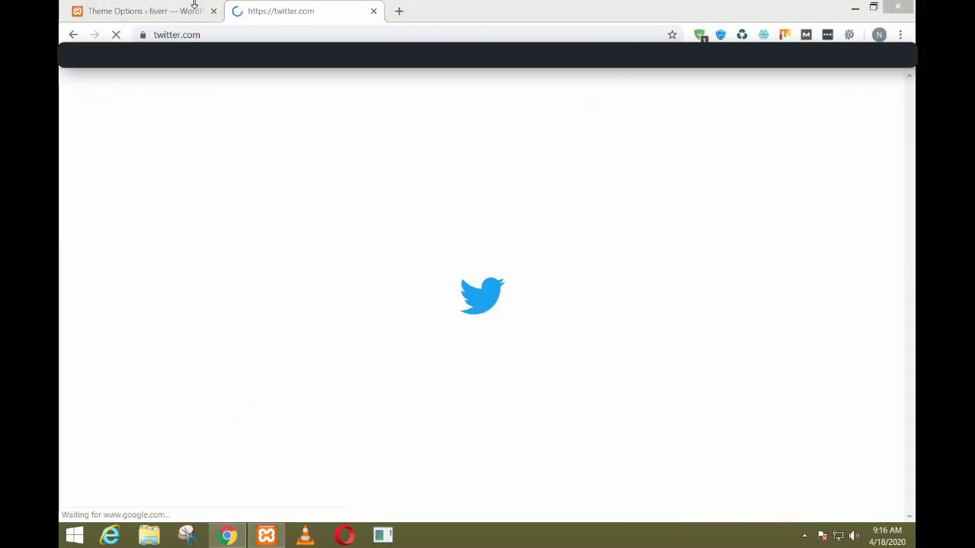
pyautogui.click(186, 8)
pyautogui.click(259, 10)
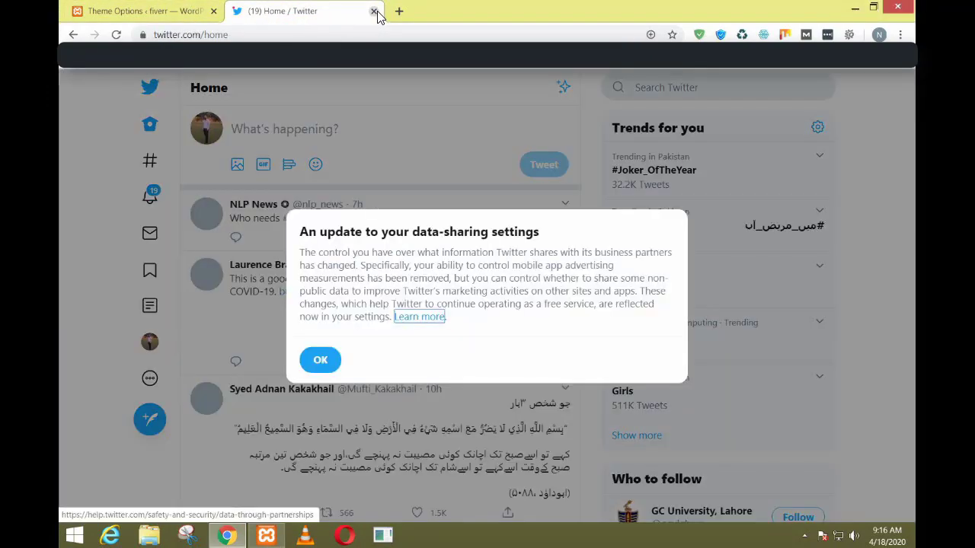
pyautogui.click(373, 11)
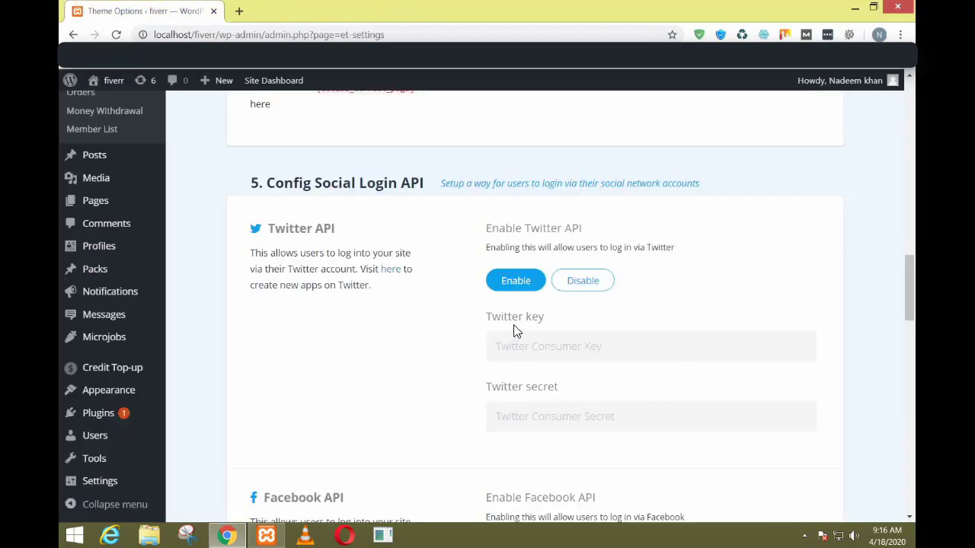
# Examine the Twitter key and secret fields and the Facebook and Google API login settings
pyautogui.click(535, 344)
pyautogui.click(681, 417)
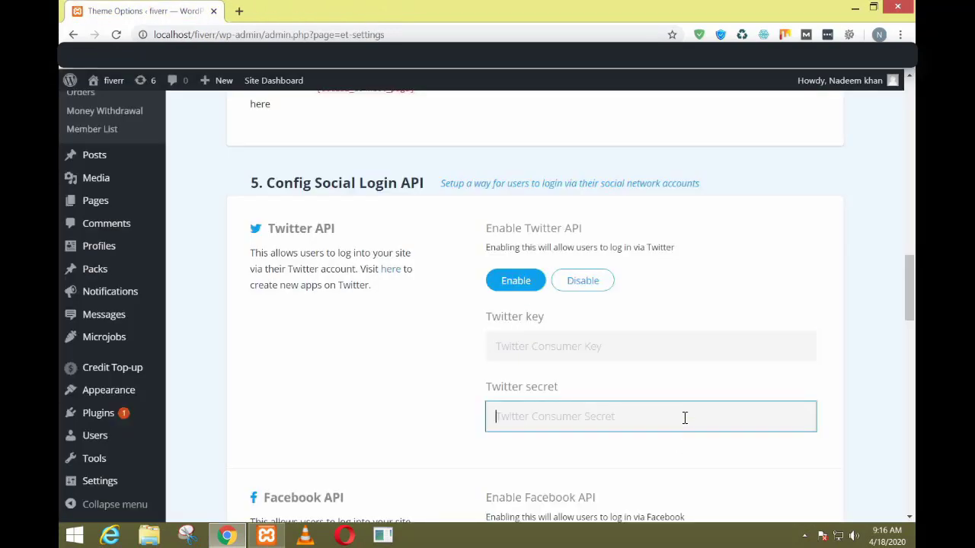
pyautogui.scroll(-4, 461, 304)
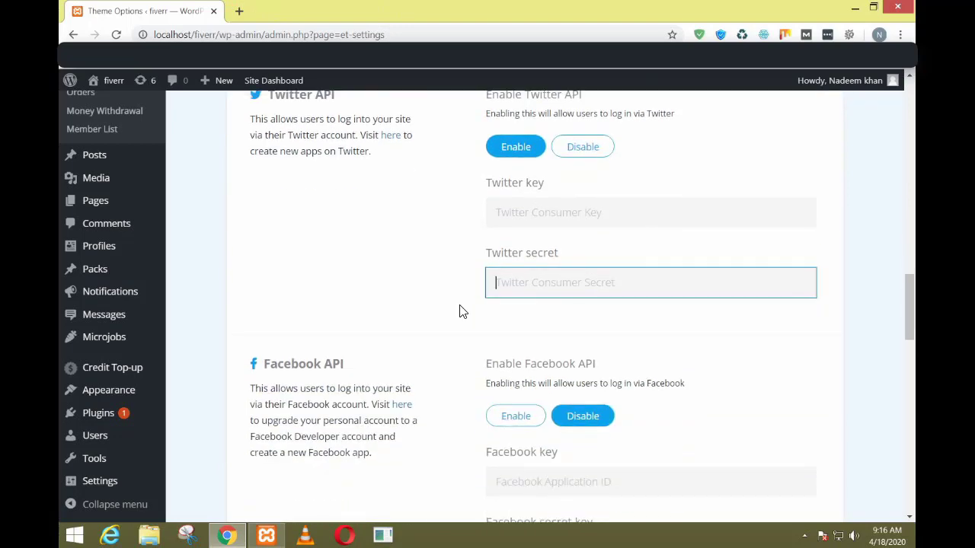
pyautogui.moveTo(332, 228); pyautogui.dragTo(256, 228)
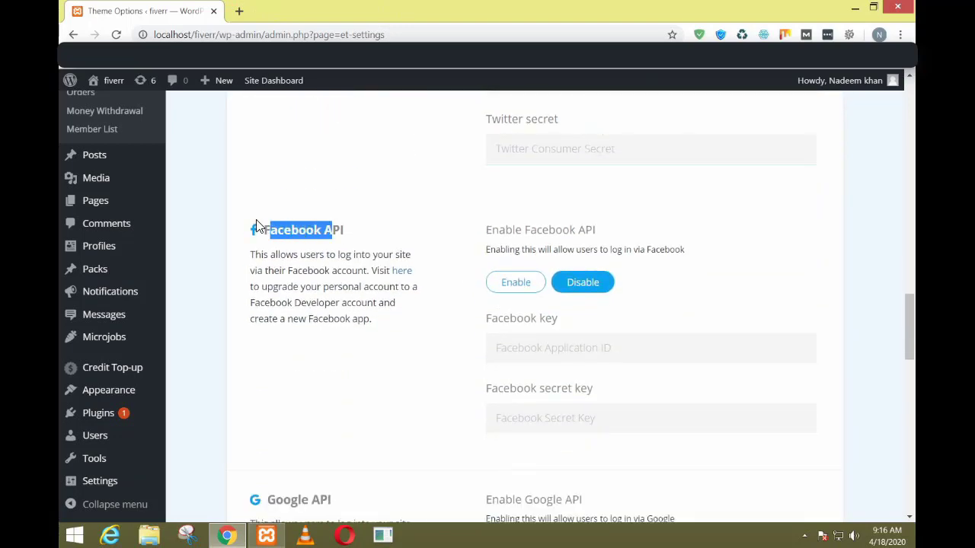
pyautogui.click(505, 232)
pyautogui.scroll(2, 508, 227)
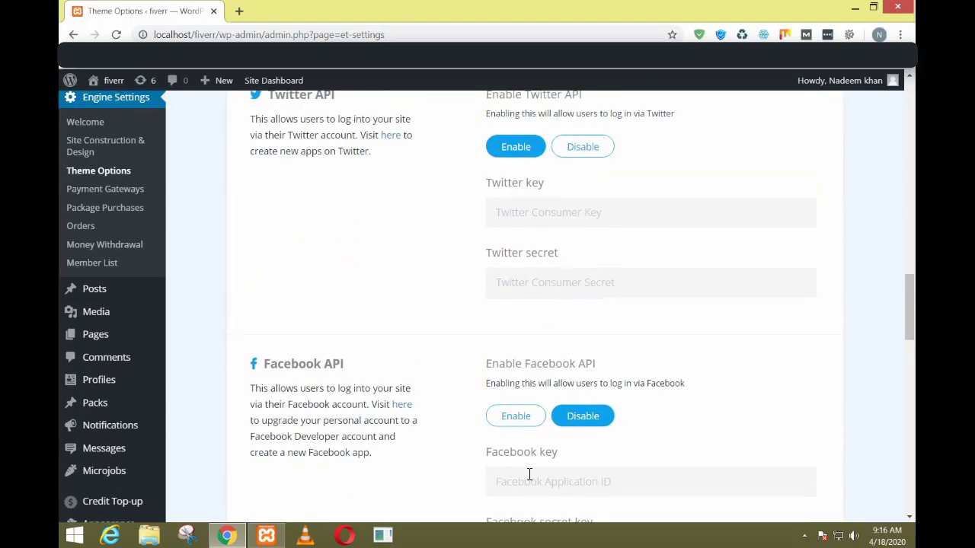
pyautogui.scroll(-10, 522, 442)
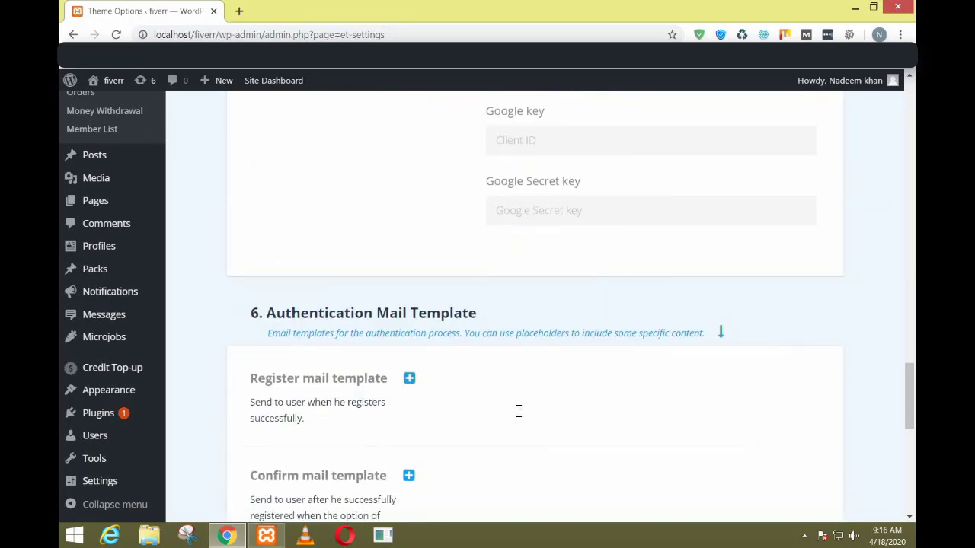
pyautogui.scroll(10, 517, 418)
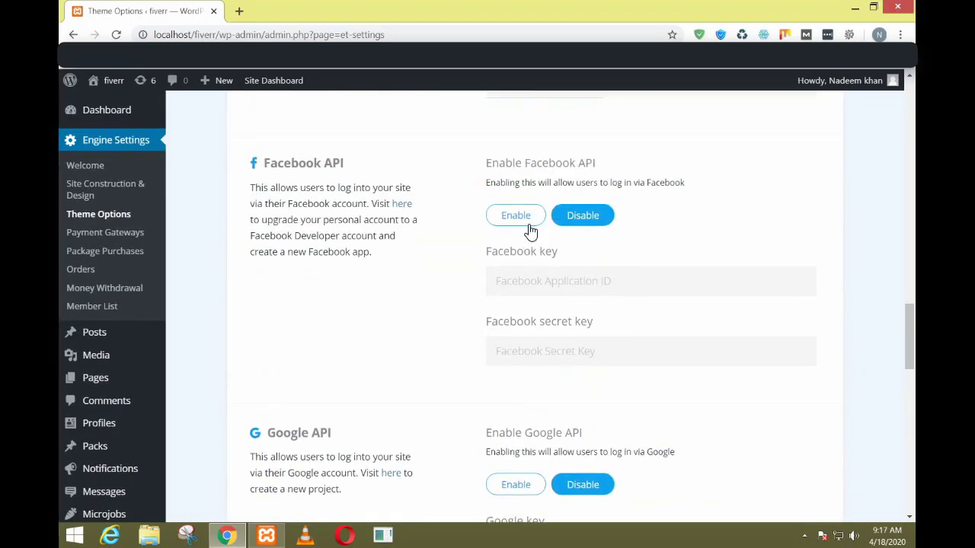
# Enable the Facebook API and switch it back to disabled, and disable the Twitter API as well
pyautogui.click(520, 221)
pyautogui.click(570, 221)
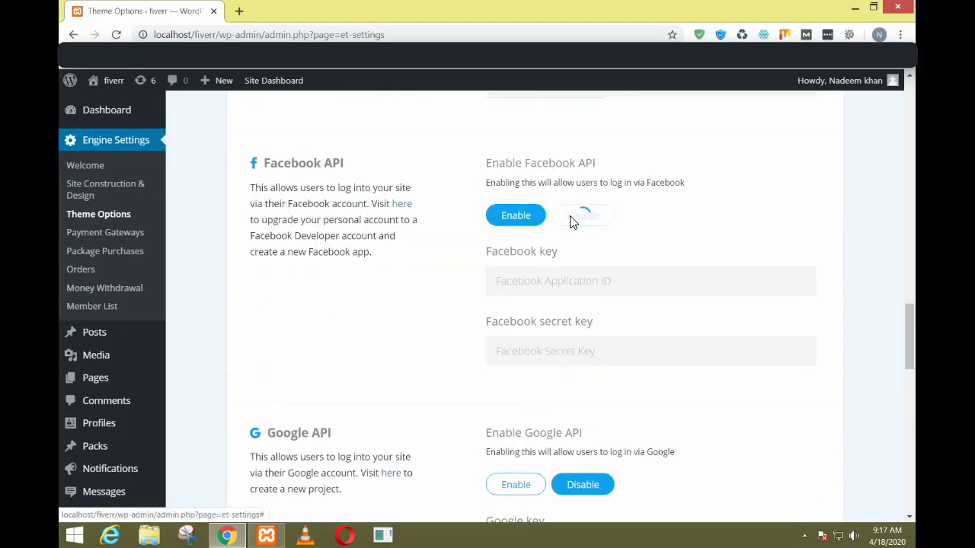
pyautogui.scroll(2, 576, 223)
pyautogui.click(585, 146)
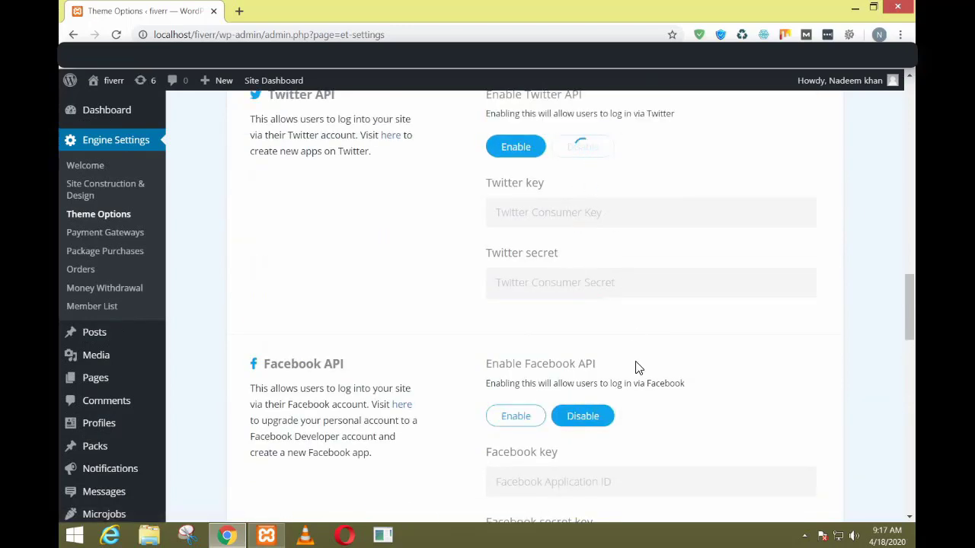
# Expand the Register mail template, inspect its [blogname] and [user_login] placeholders, and collapse it
pyautogui.scroll(-3, 635, 370)
pyautogui.scroll(-8, 636, 365)
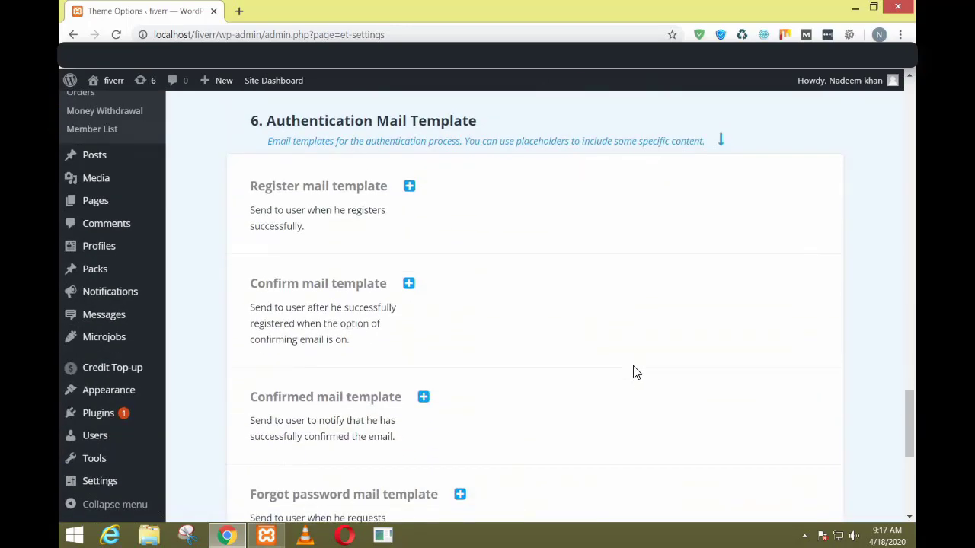
pyautogui.click(411, 190)
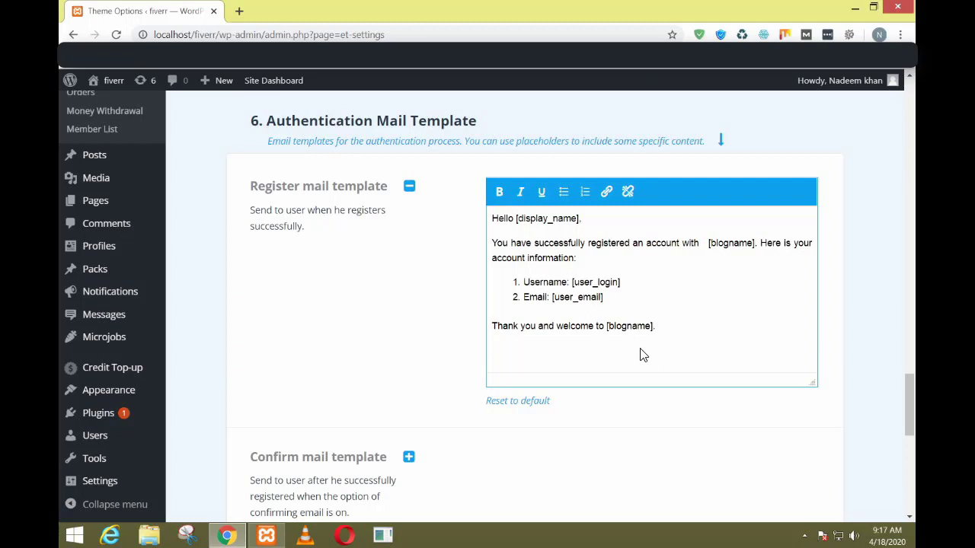
pyautogui.moveTo(658, 323); pyautogui.dragTo(607, 326)
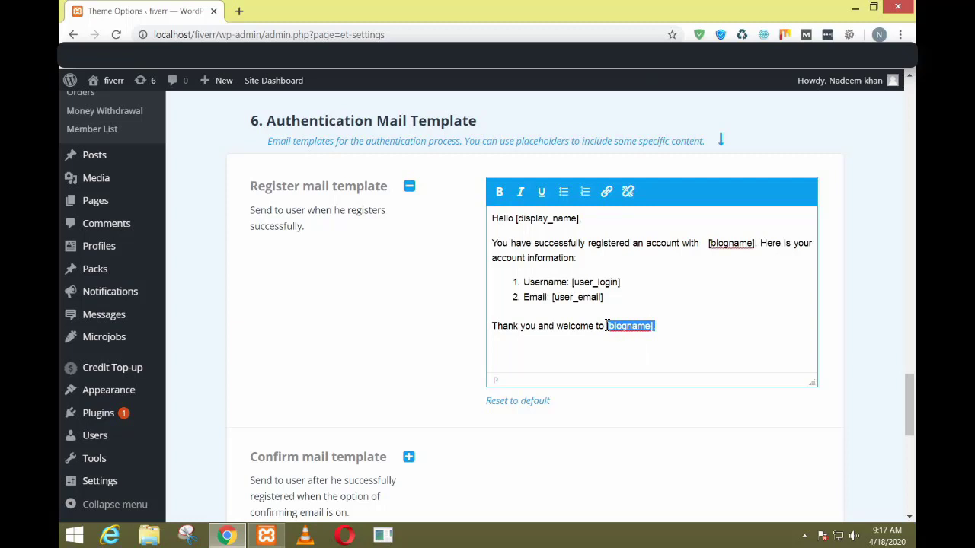
pyautogui.click(667, 276)
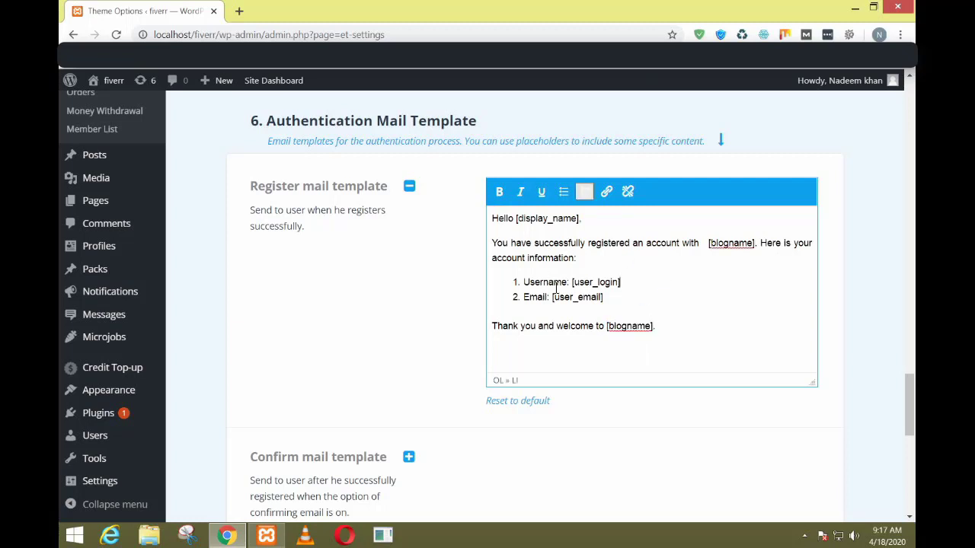
pyautogui.moveTo(624, 283); pyautogui.dragTo(571, 282)
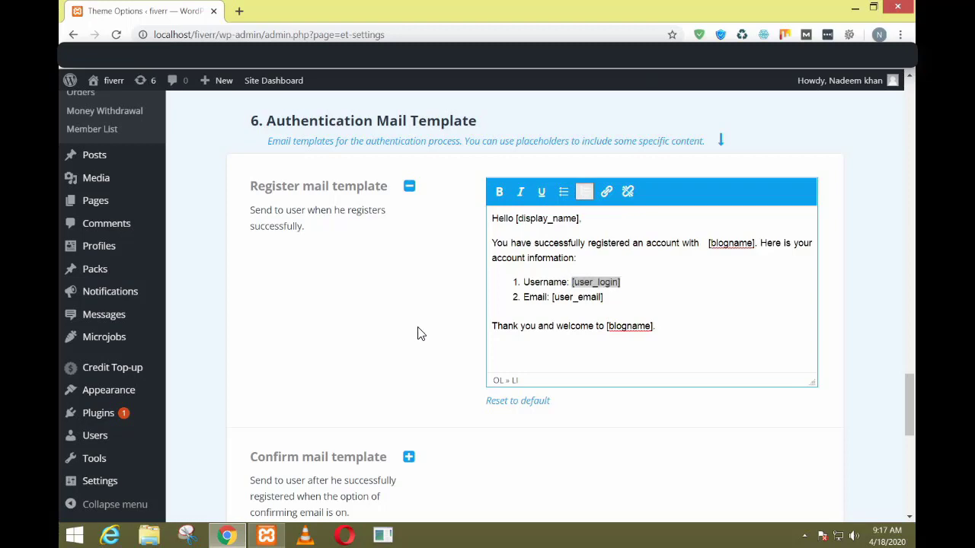
pyautogui.click(409, 187)
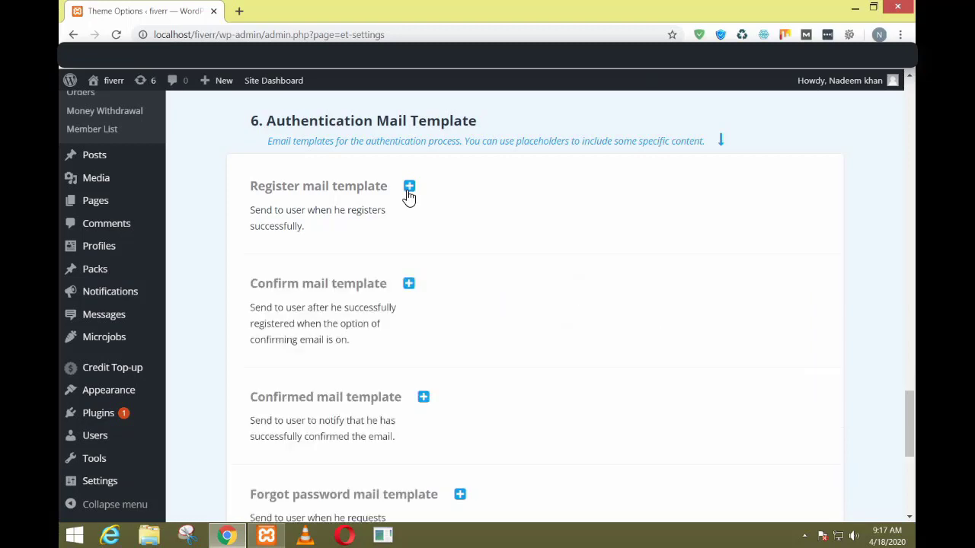
# Expand the Confirm mail template, read its text through to the closing line, and collapse it
pyautogui.click(408, 287)
pyautogui.scroll(-1, 557, 280)
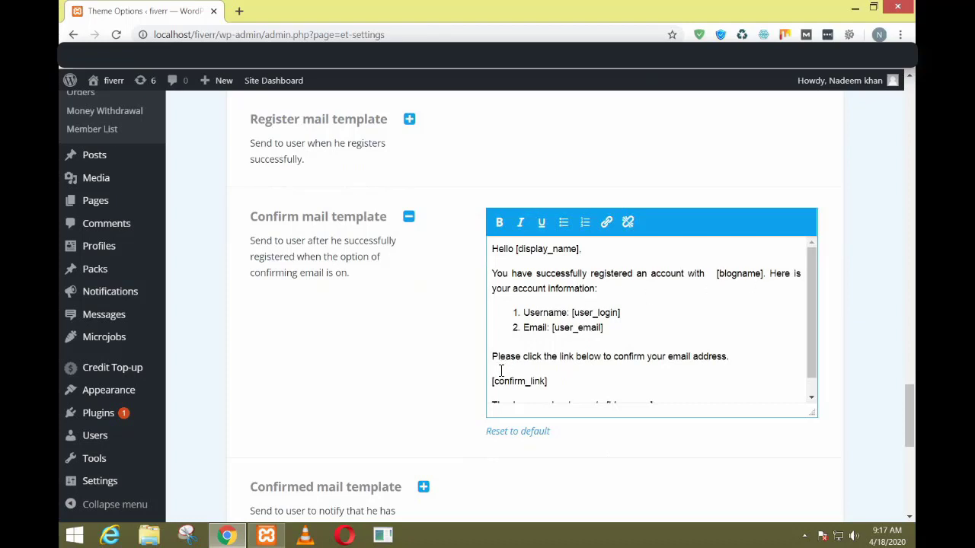
pyautogui.scroll(-1, 501, 371)
pyautogui.scroll(-1, 520, 372)
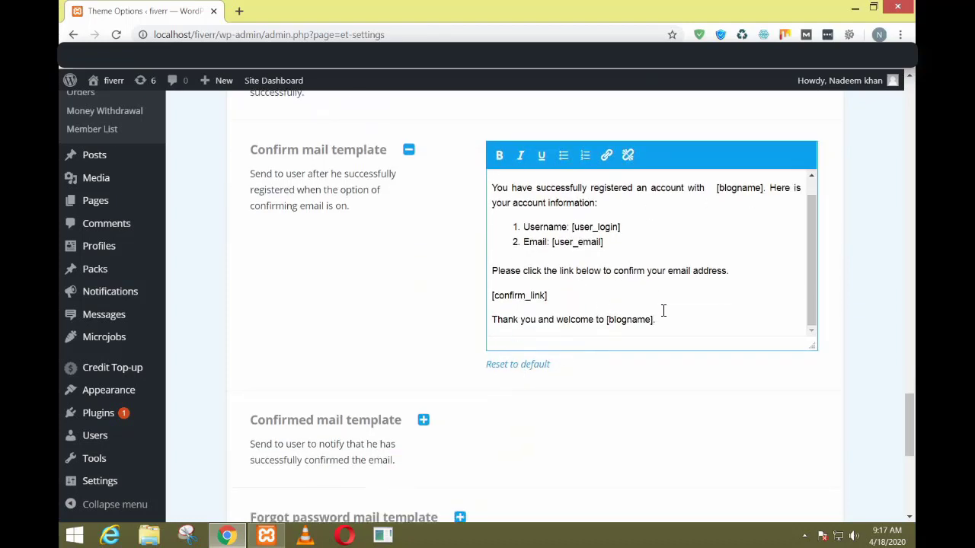
pyautogui.scroll(1, 517, 229)
pyautogui.click(409, 150)
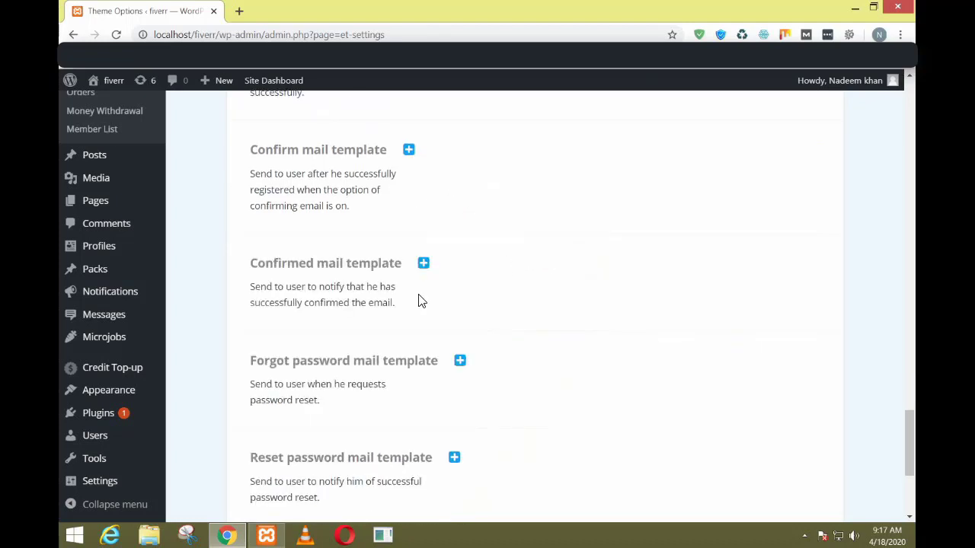
# Look over the remaining authentication mail templates and return to the top of the Theme Options page
pyautogui.scroll(-1, 420, 300)
pyautogui.scroll(-3, 420, 300)
pyautogui.scroll(10, 413, 359)
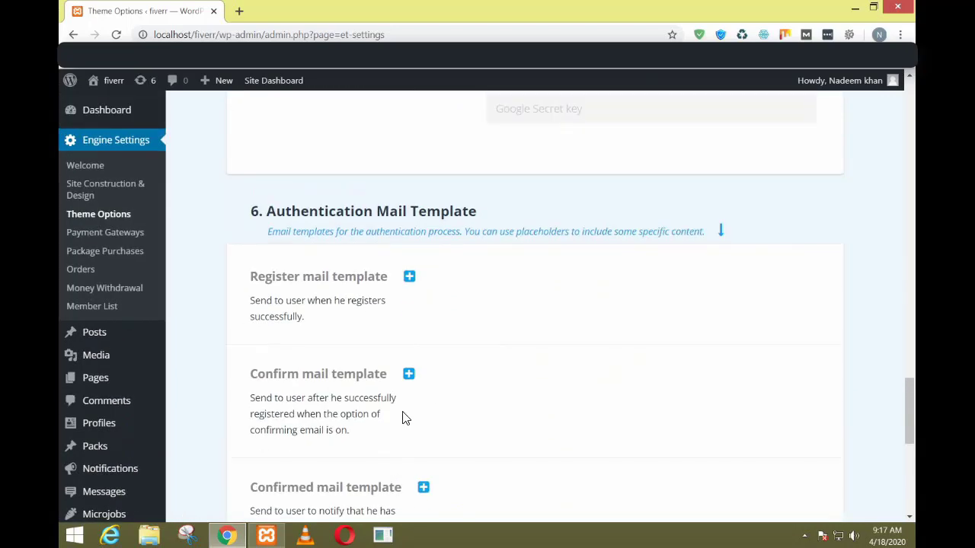
pyautogui.scroll(15, 401, 419)
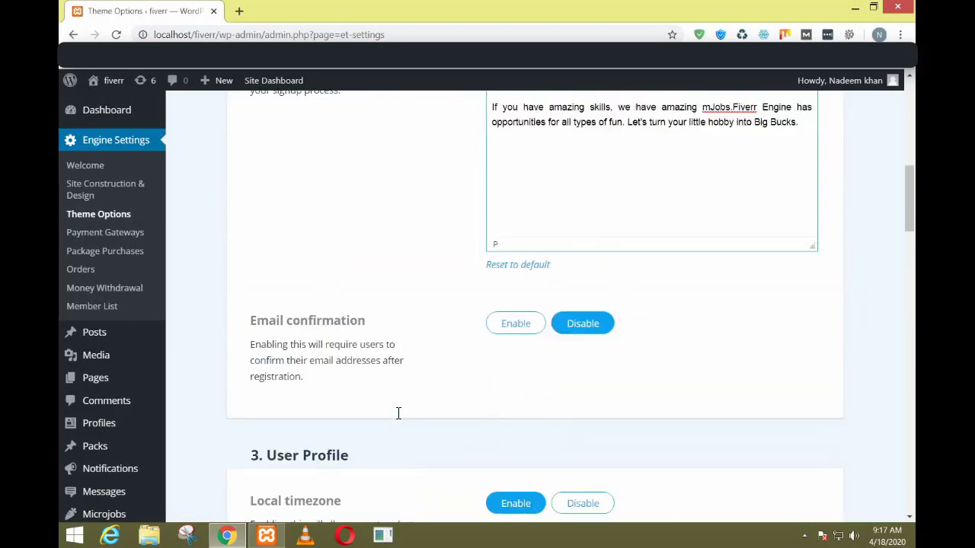
pyautogui.scroll(4, 400, 419)
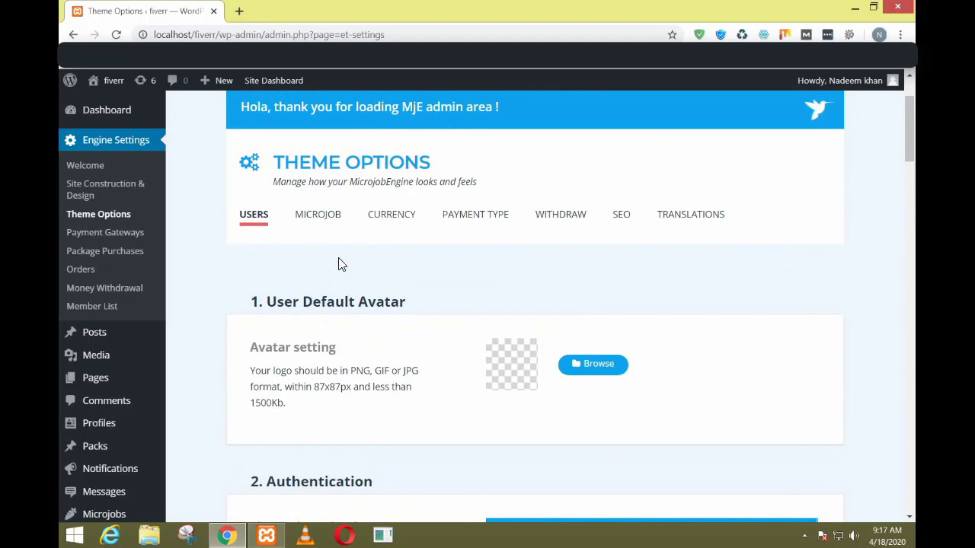
# Open the Microjob theme options and check which image files are available for the default mJob thumbnail
pyautogui.click(323, 220)
pyautogui.scroll(-3, 255, 288)
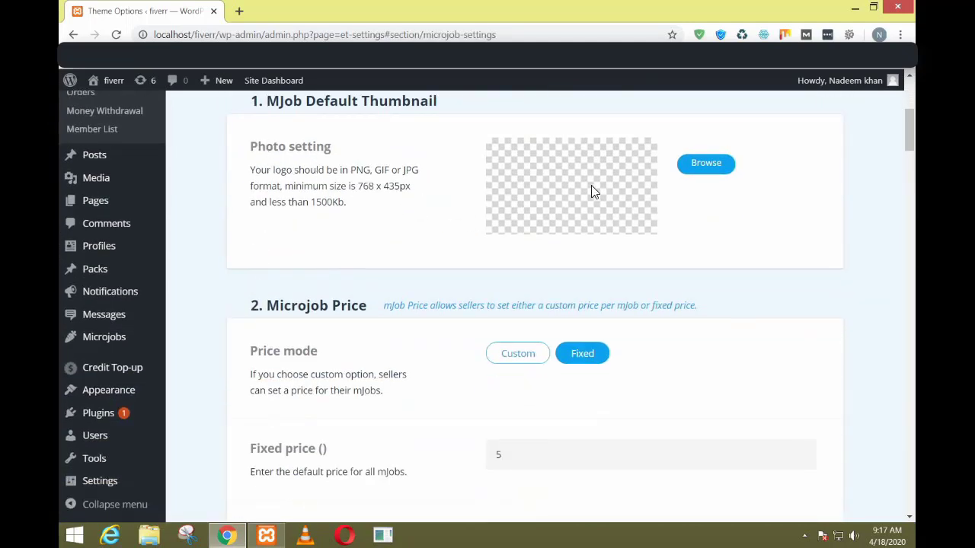
pyautogui.click(693, 167)
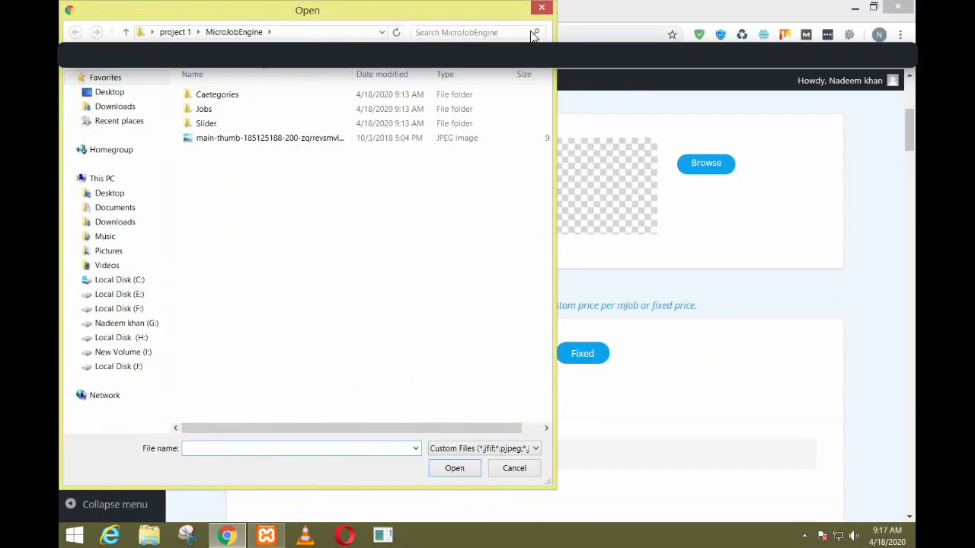
pyautogui.click(542, 9)
# Open the site's front page in a new tab, look over its microjob sections, and close the tab
pyautogui.rightClick(94, 78)
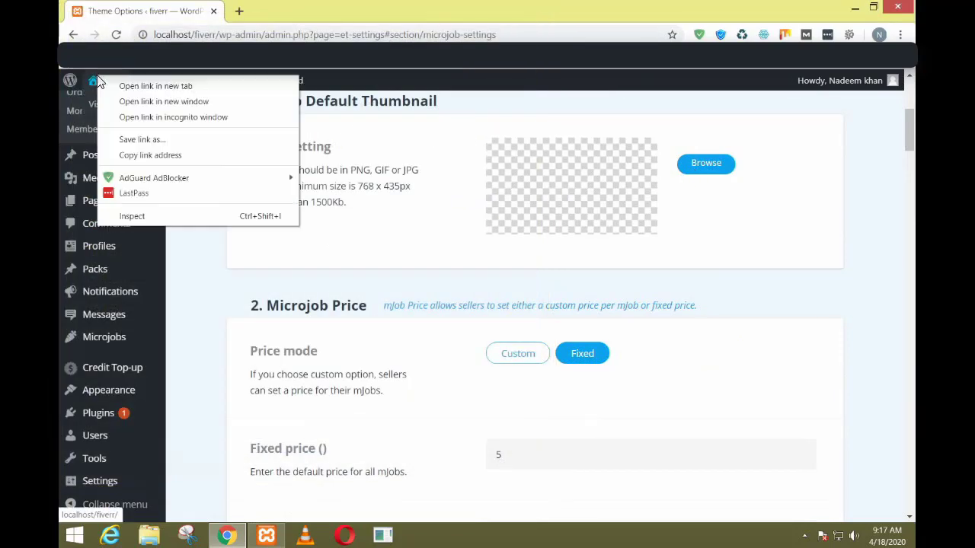
pyautogui.click(101, 86)
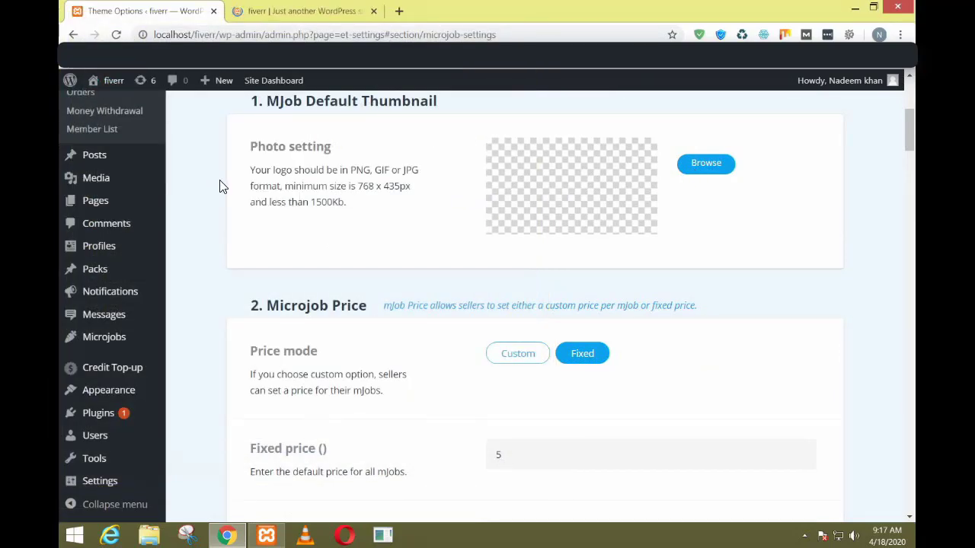
pyautogui.click(325, 10)
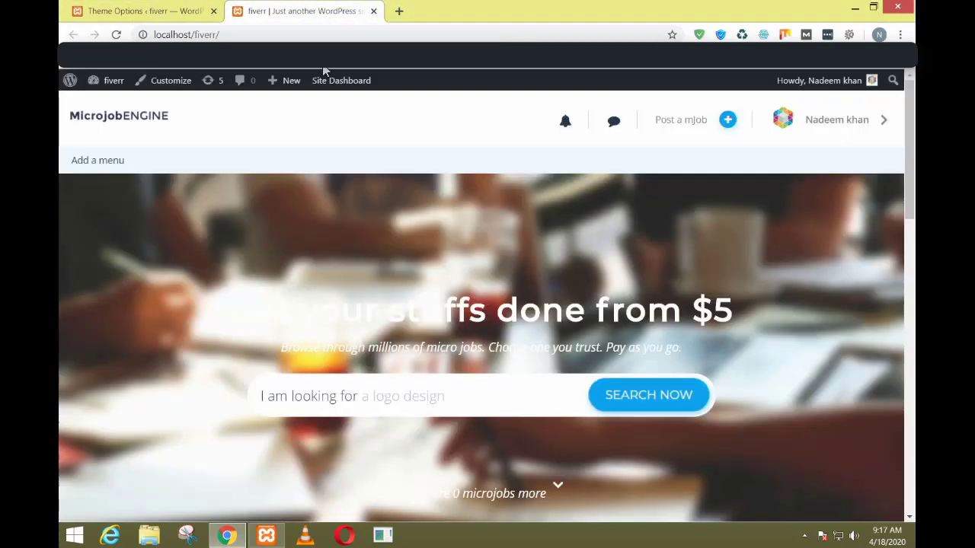
pyautogui.scroll(-10, 315, 213)
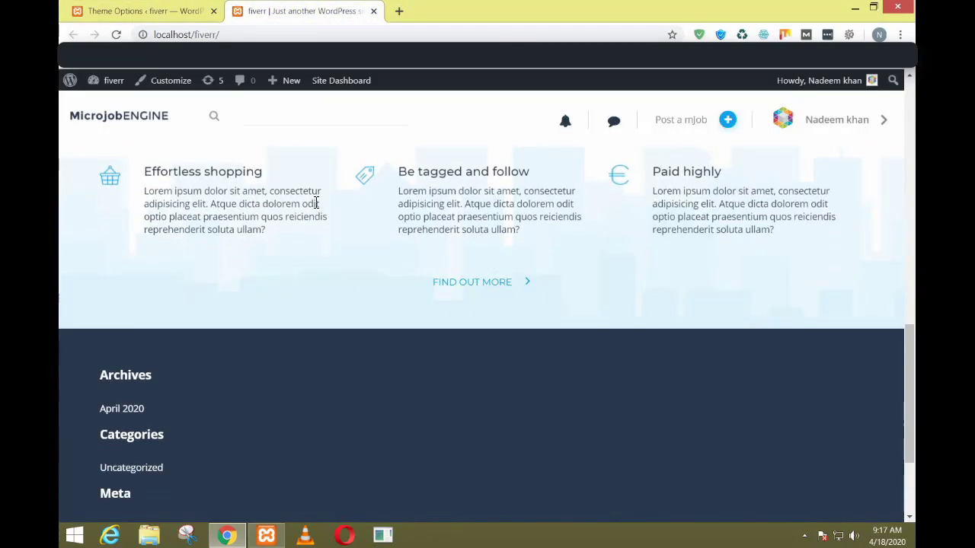
pyautogui.scroll(6, 317, 204)
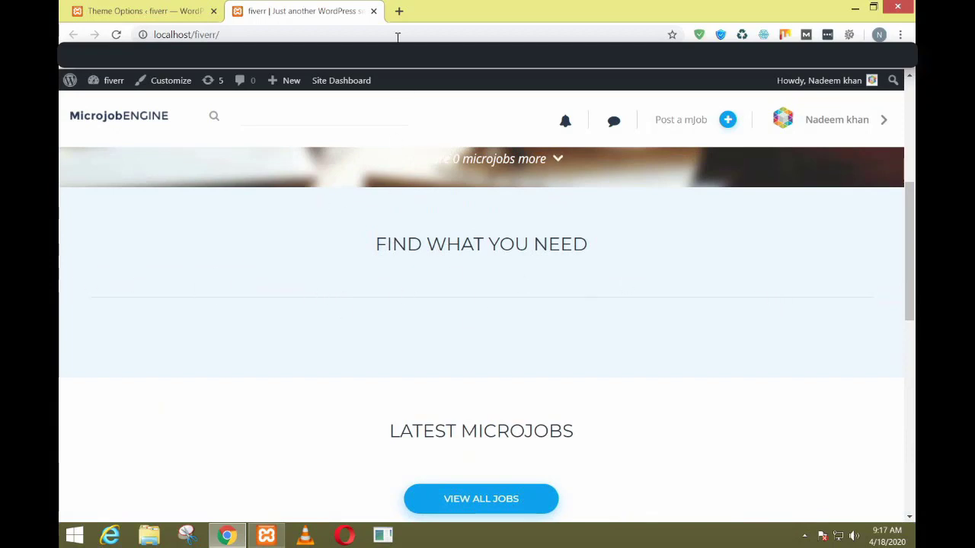
pyautogui.click(373, 11)
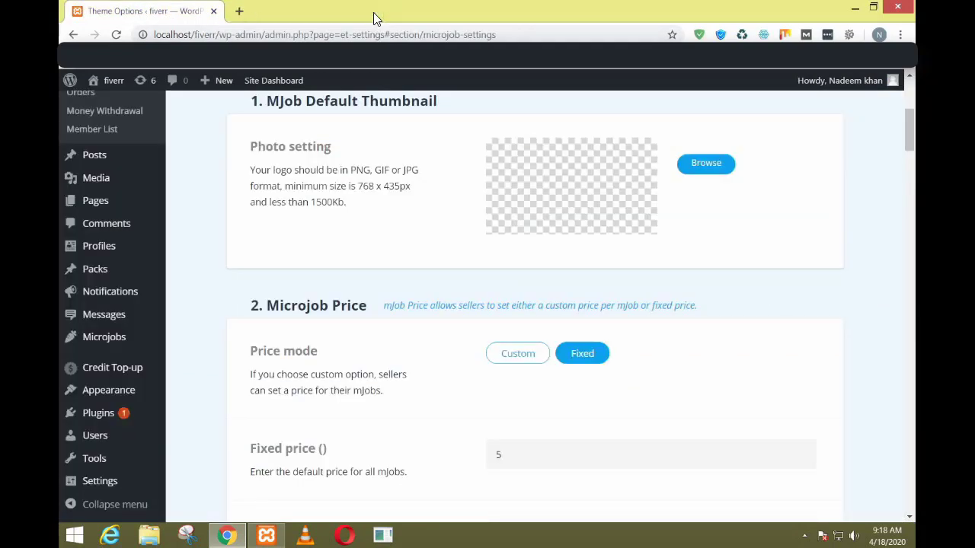
# Try to upload 10-10.jpg from the Jobs folder as the default mJob thumbnail
pyautogui.click(724, 169)
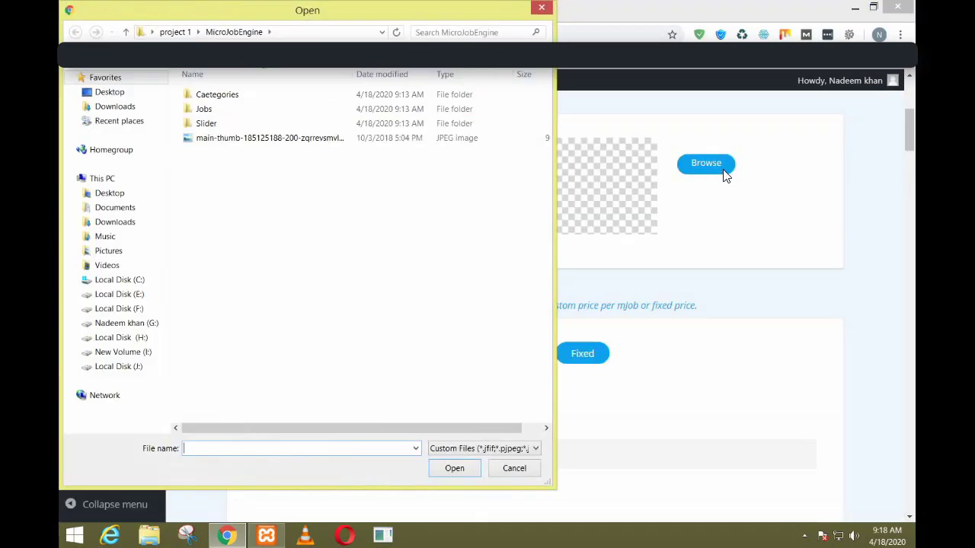
pyautogui.doubleClick(246, 108)
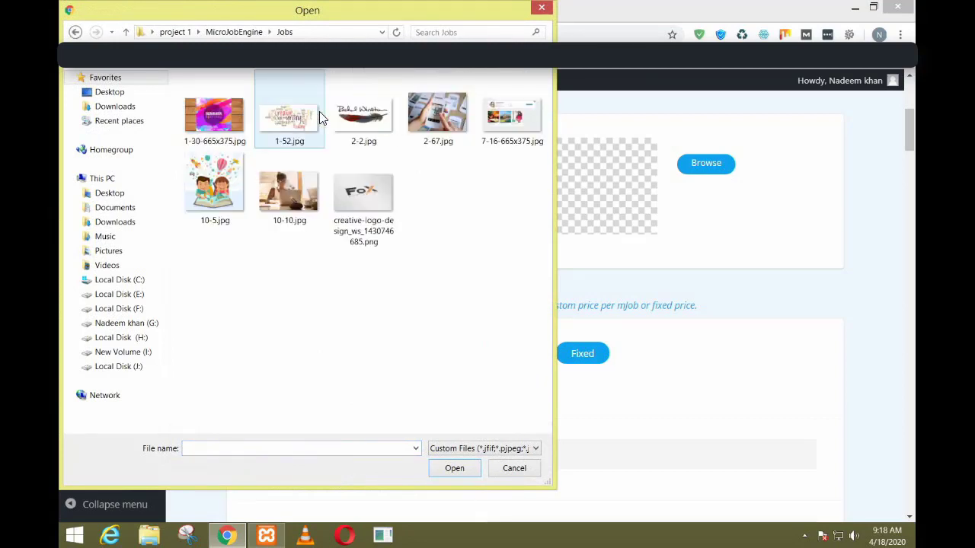
pyautogui.click(297, 189)
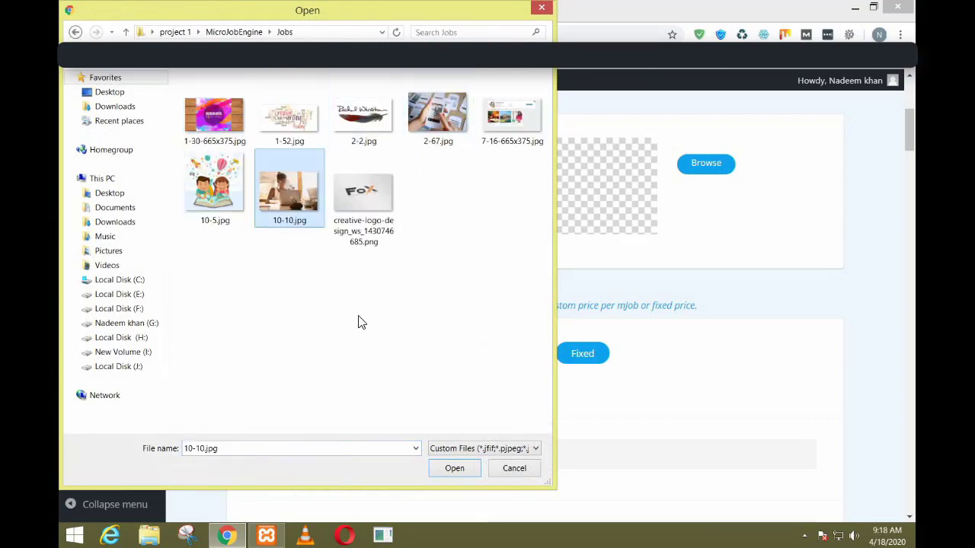
pyautogui.click(466, 474)
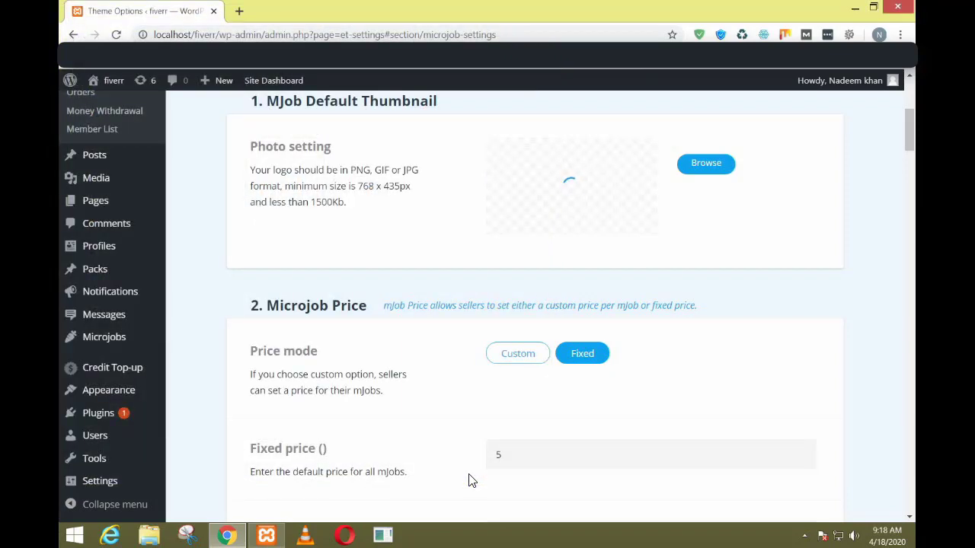
# Review the fixed price and commission fee fields and switch the microjob price mode to Custom
pyautogui.scroll(-2, 469, 479)
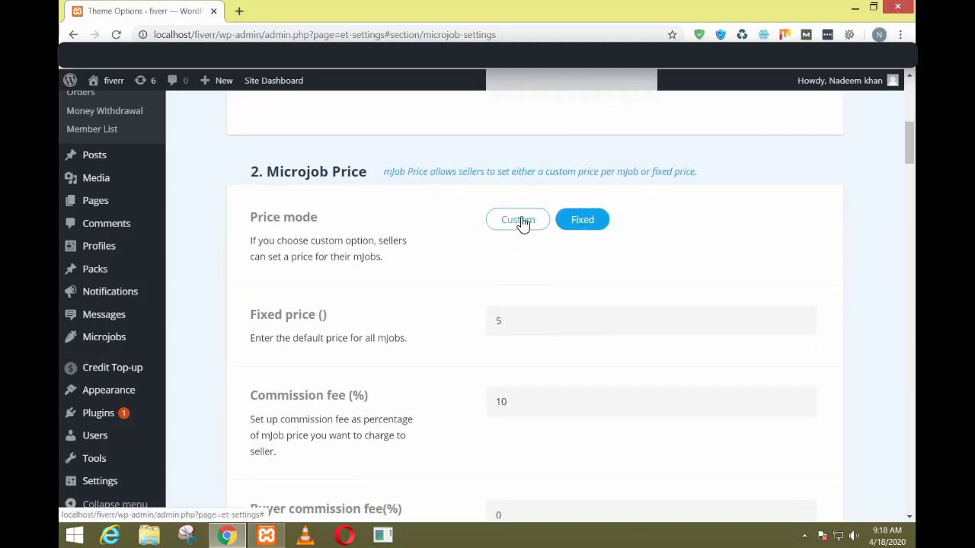
pyautogui.moveTo(504, 318); pyautogui.dragTo(465, 321)
pyautogui.moveTo(557, 411); pyautogui.dragTo(483, 413)
pyautogui.click(492, 298)
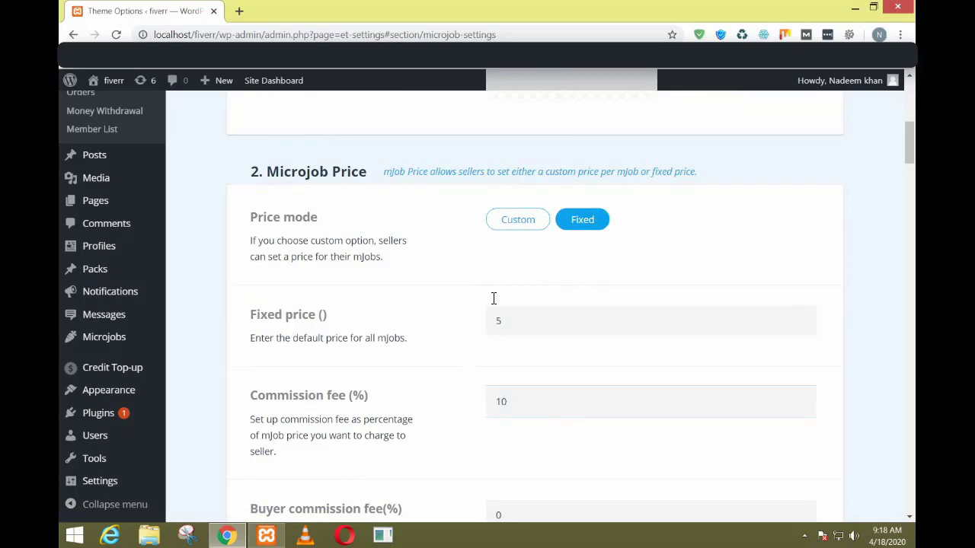
pyautogui.click(503, 220)
pyautogui.scroll(4, 487, 381)
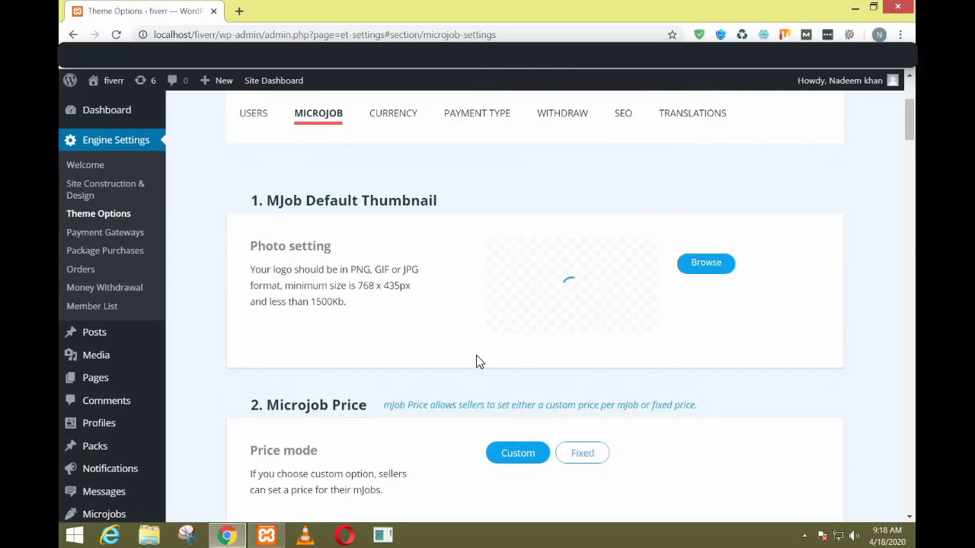
pyautogui.scroll(-5, 482, 360)
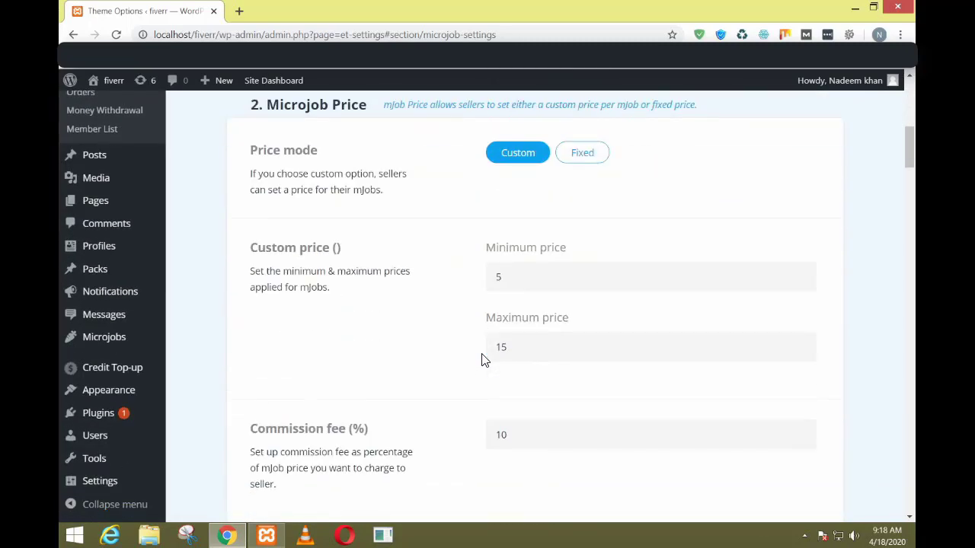
pyautogui.scroll(3, 482, 360)
pyautogui.scroll(-5, 482, 360)
# Set the maximum custom price for mJobs to 10000
pyautogui.moveTo(542, 282); pyautogui.dragTo(492, 282)
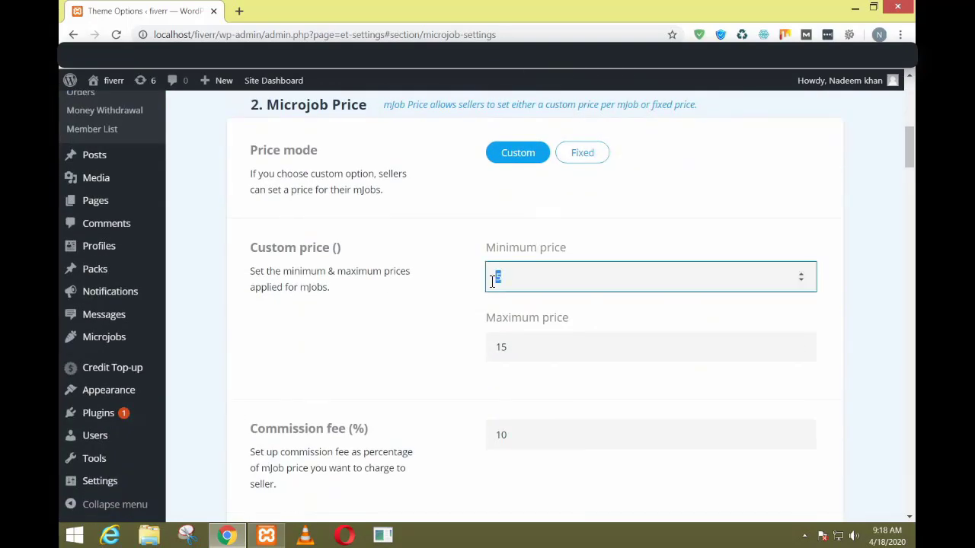
pyautogui.doubleClick(565, 346)
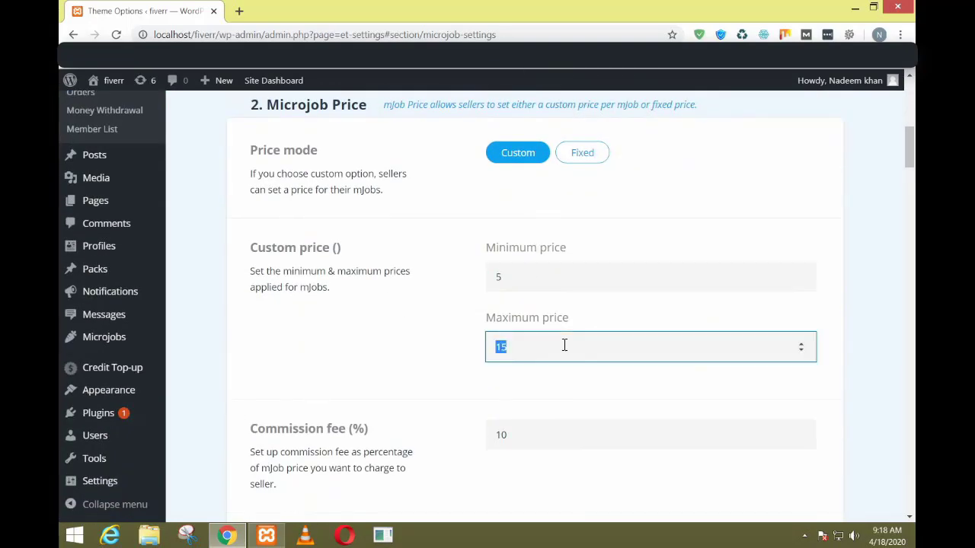
pyautogui.write('1')
pyautogui.click(457, 351)
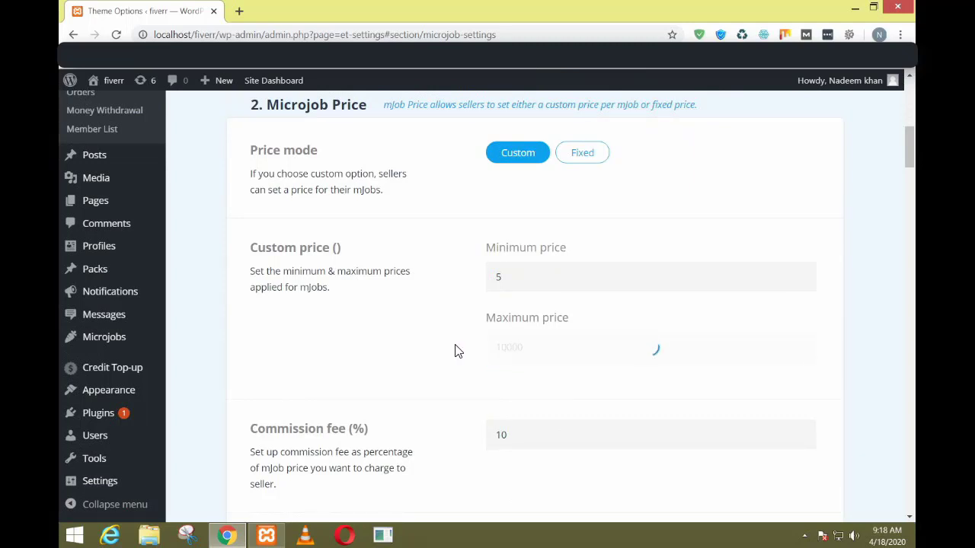
# Set the buyer commission fee to 2 percent
pyautogui.scroll(-2, 457, 351)
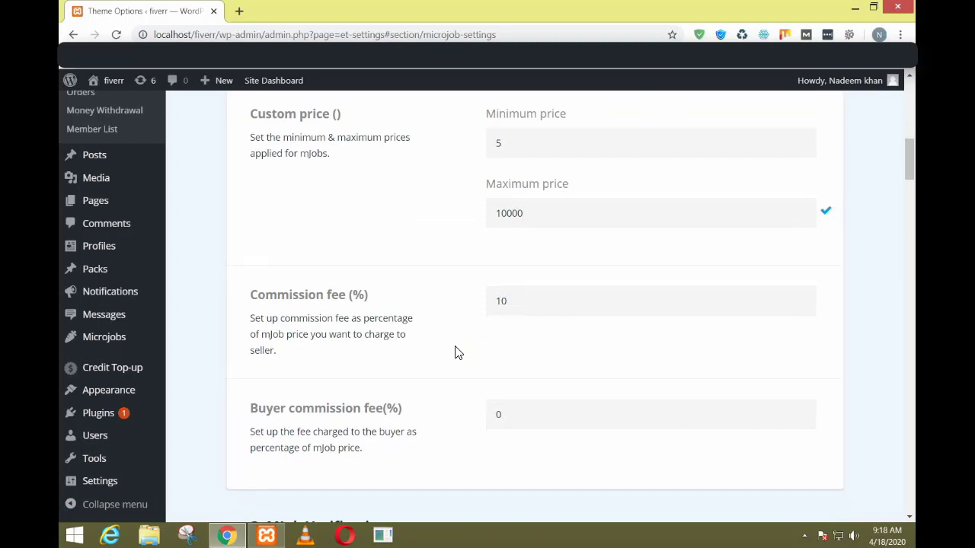
pyautogui.scroll(-1, 457, 353)
pyautogui.click(523, 342)
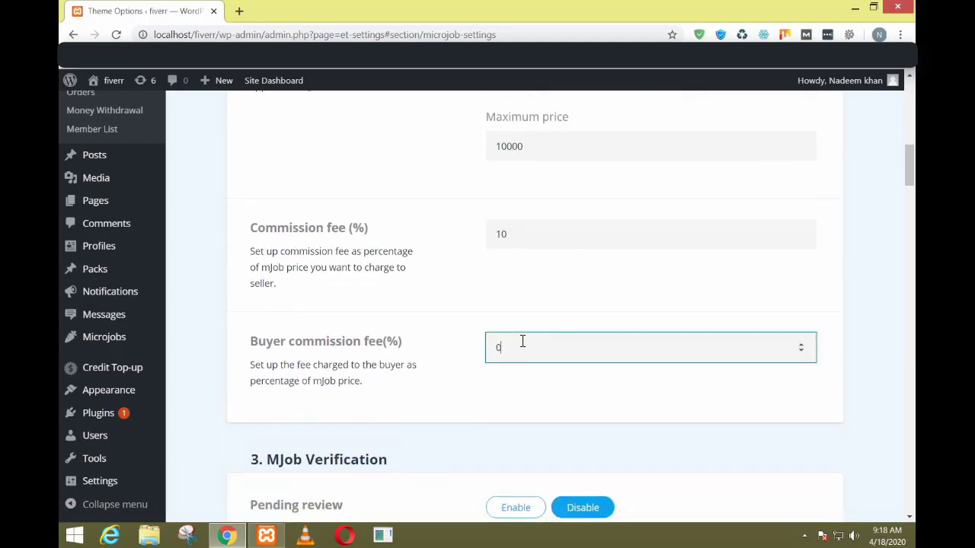
pyautogui.click(476, 335)
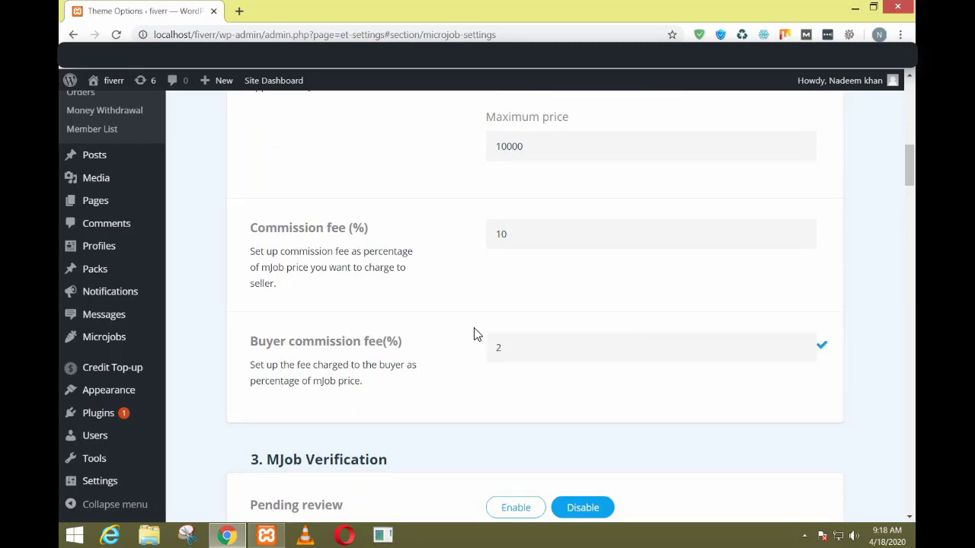
# Raise the seller commission fee by one increment and return it to 10 percent
pyautogui.scroll(-2, 474, 335)
pyautogui.scroll(4, 474, 333)
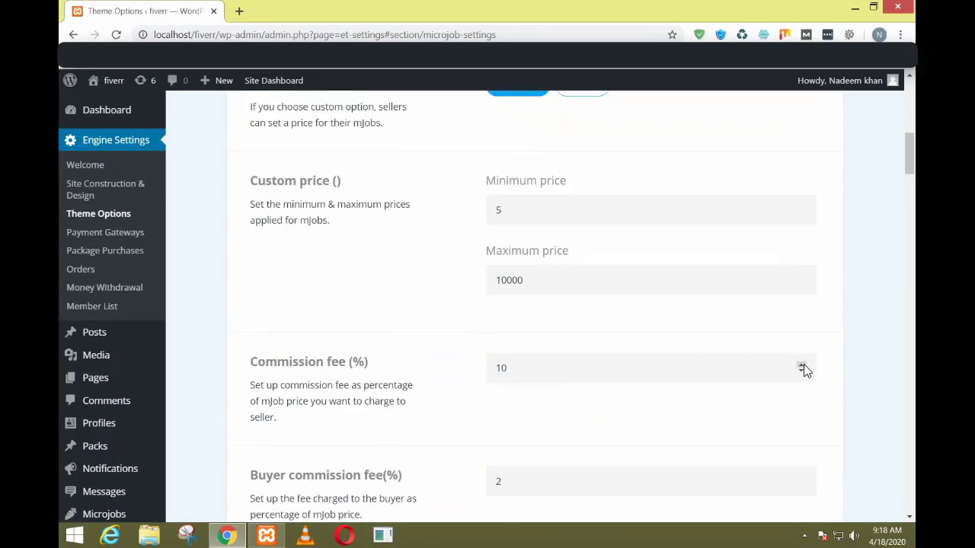
pyautogui.click(802, 365)
pyautogui.click(802, 370)
pyautogui.scroll(4, 439, 388)
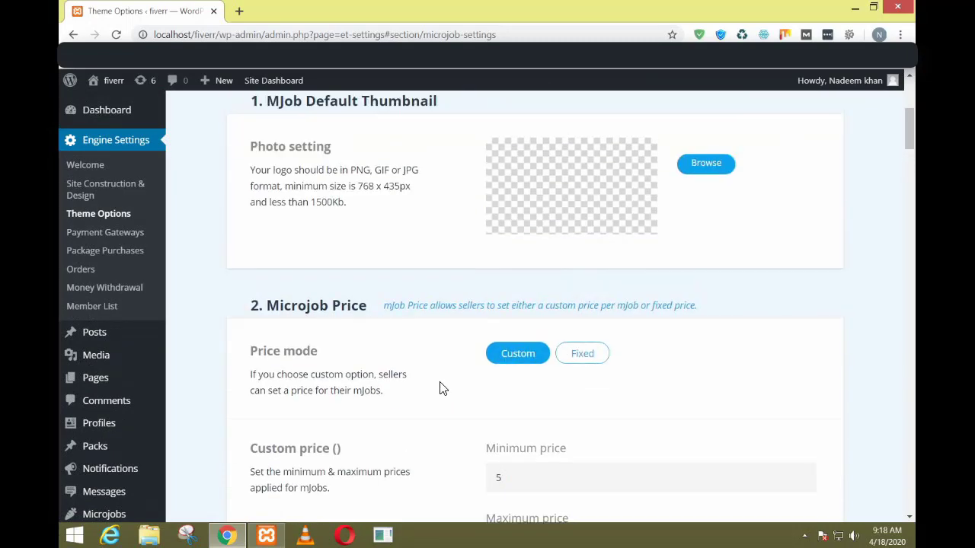
pyautogui.scroll(-5, 441, 389)
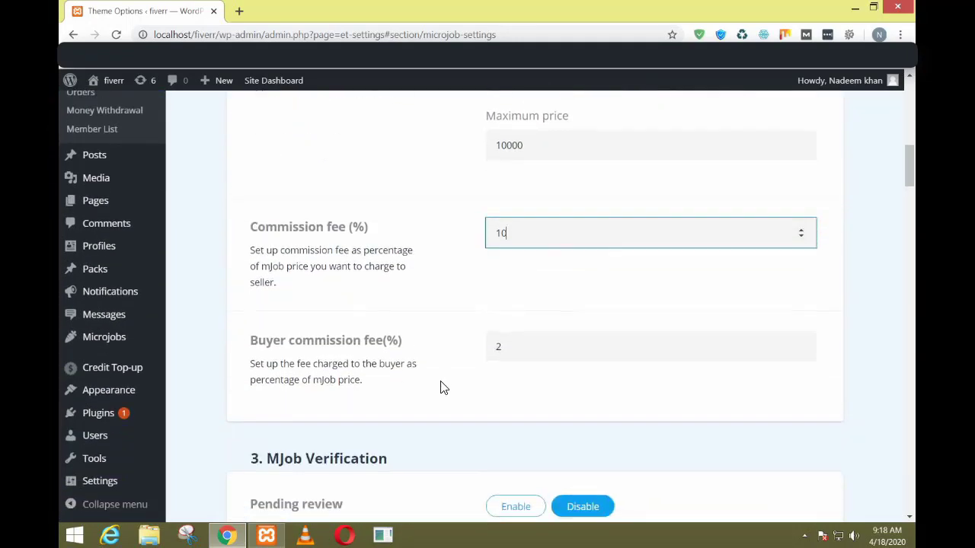
# Read the pending review description under MJob Verification, enable the option, and switch it back to disabled
pyautogui.scroll(-3, 442, 388)
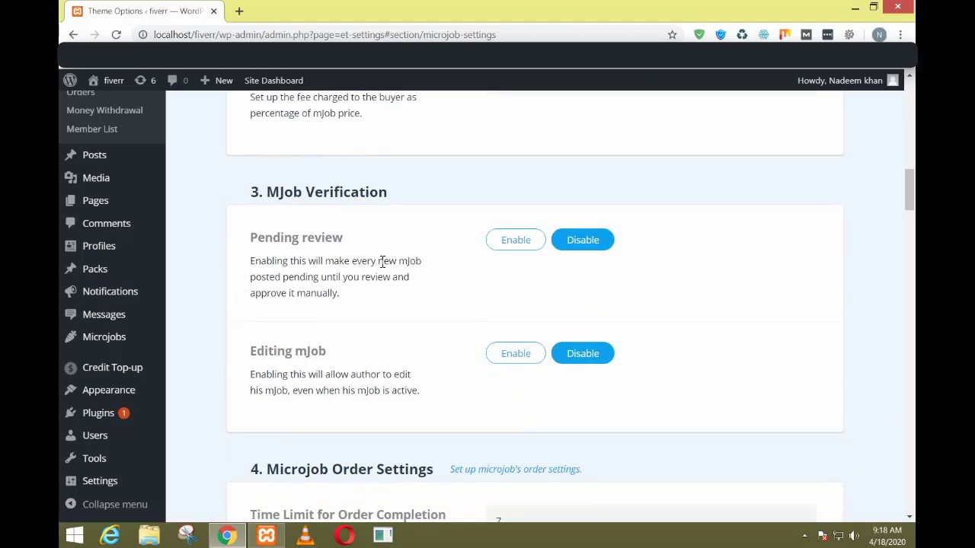
pyautogui.moveTo(379, 260); pyautogui.dragTo(425, 266)
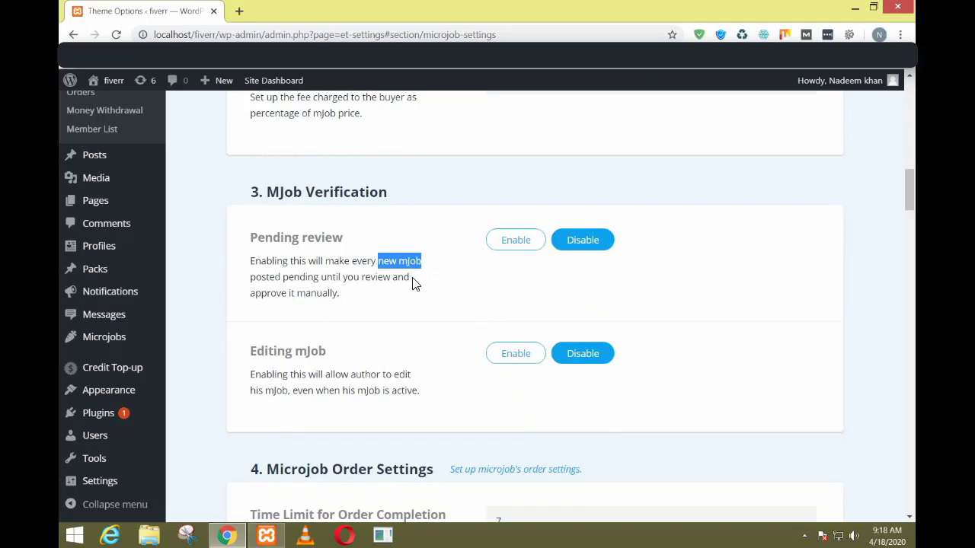
pyautogui.click(534, 272)
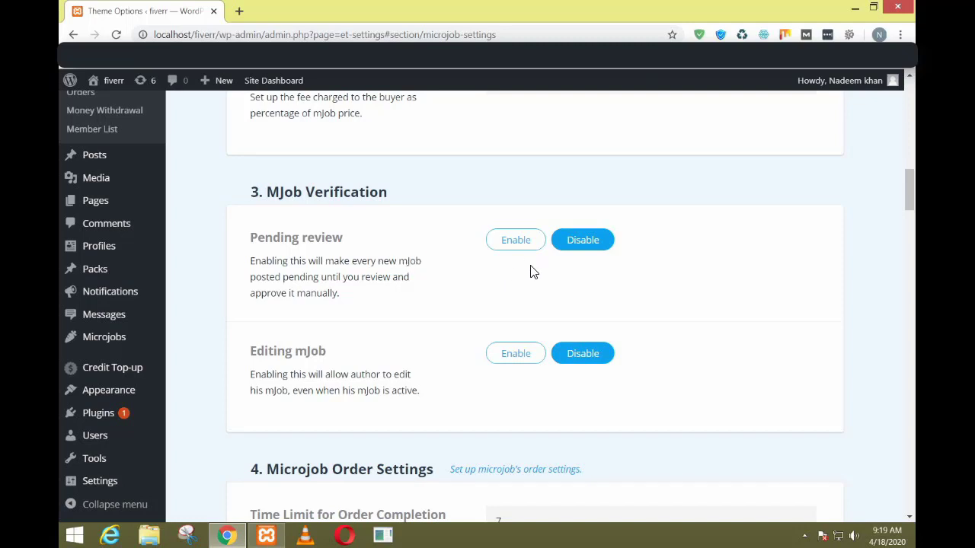
pyautogui.click(518, 242)
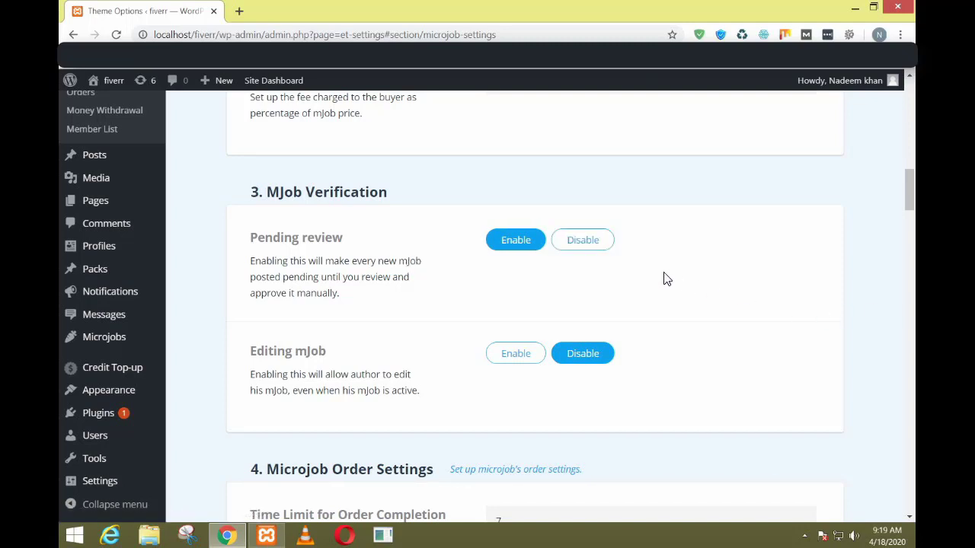
pyautogui.click(583, 249)
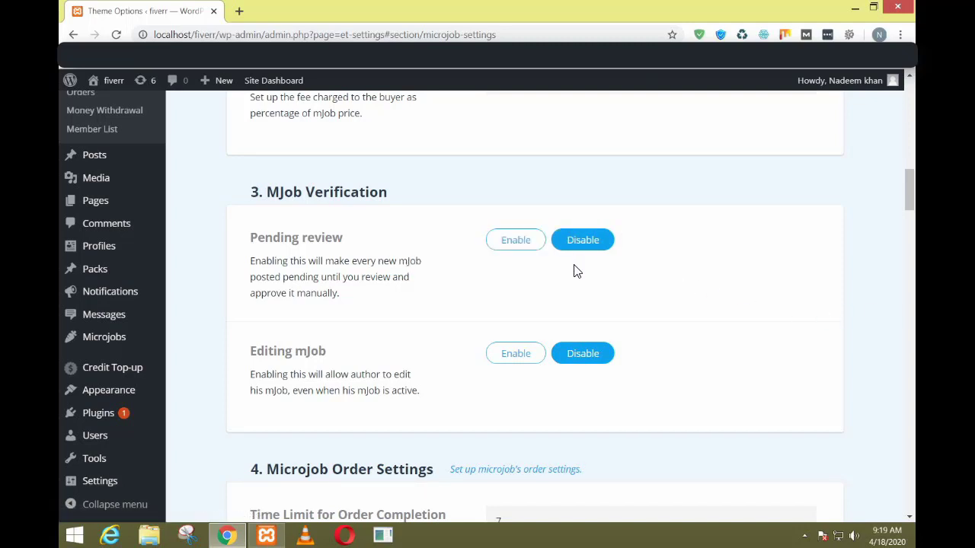
# Enable the Editing mJob option so authors can edit their active mJobs
pyautogui.scroll(-1, 576, 272)
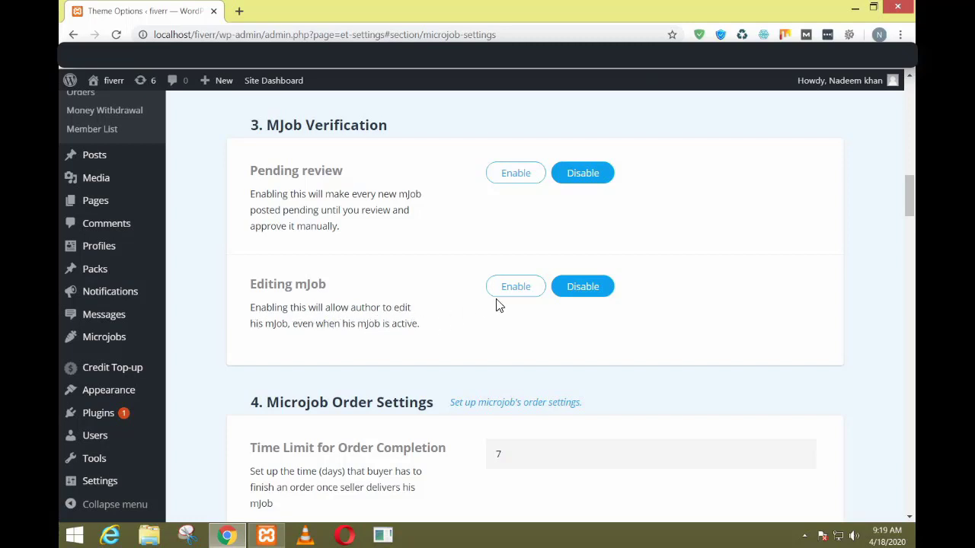
pyautogui.click(533, 290)
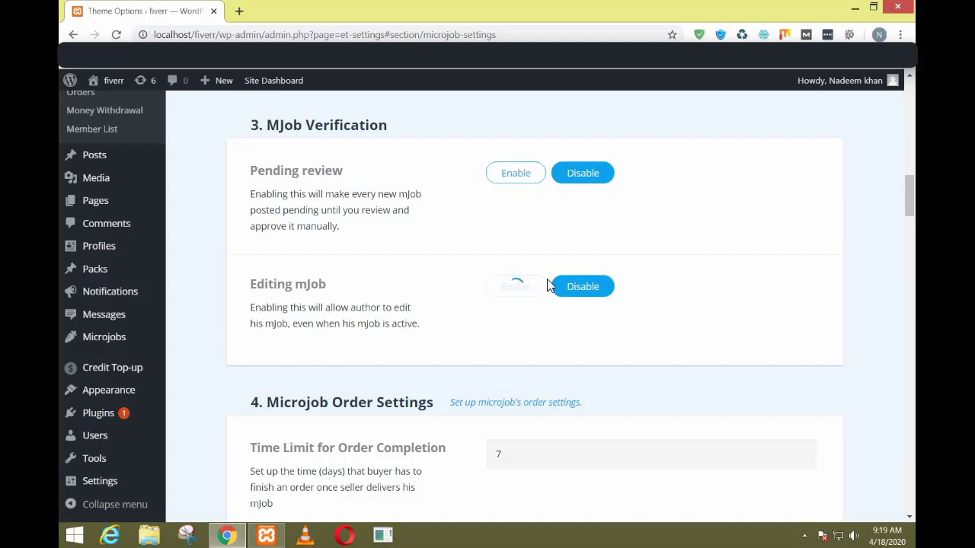
# Review the order completion limit and file type settings, and set the maximum file size to 12 MB
pyautogui.scroll(-3, 559, 297)
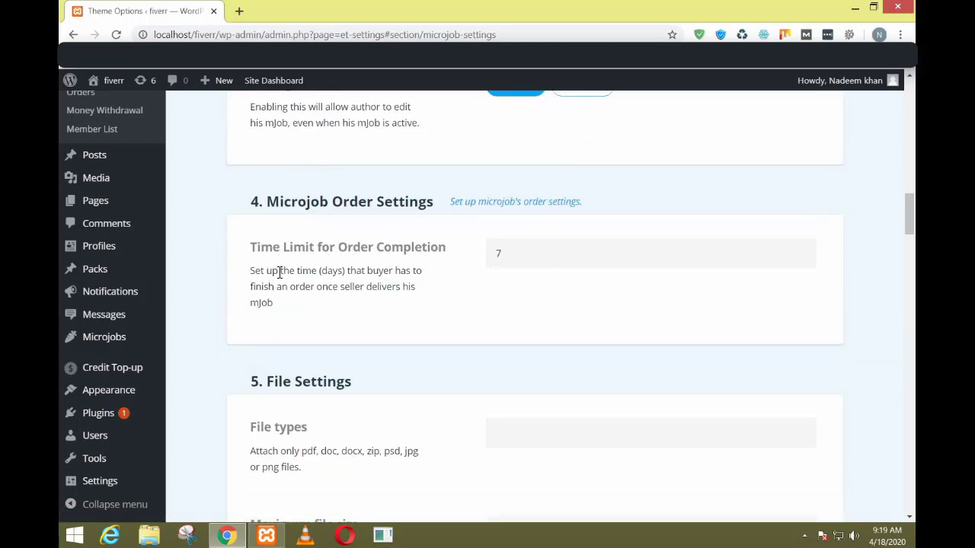
pyautogui.scroll(-2, 405, 285)
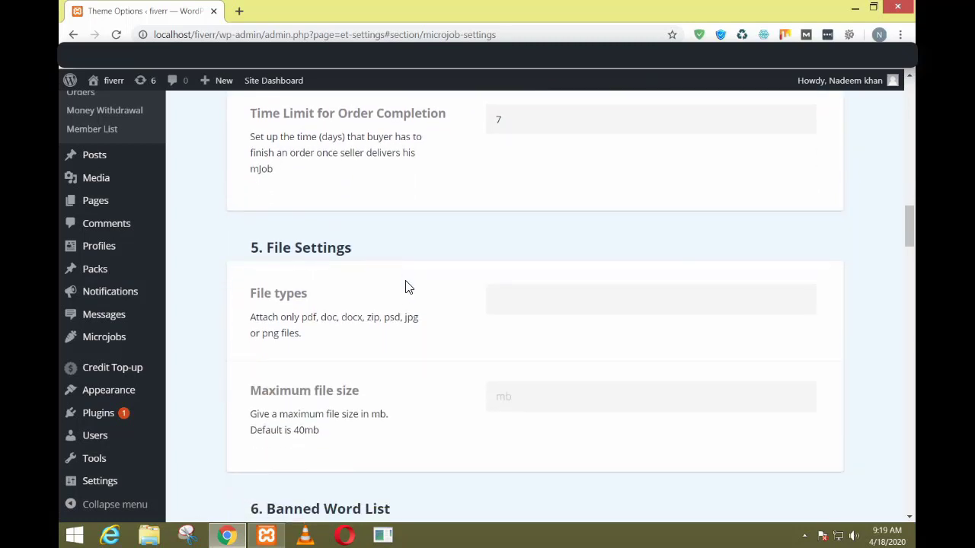
pyautogui.scroll(-1, 442, 278)
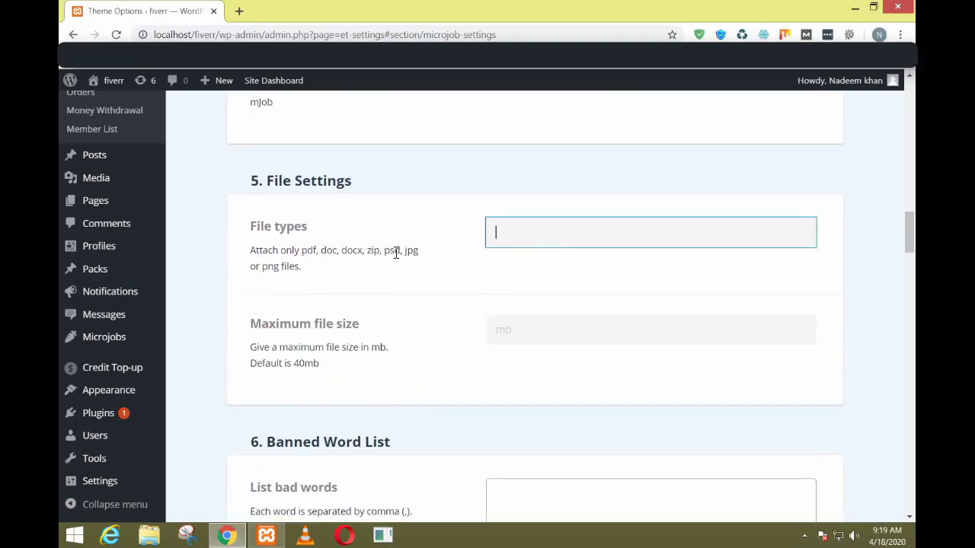
pyautogui.click(469, 276)
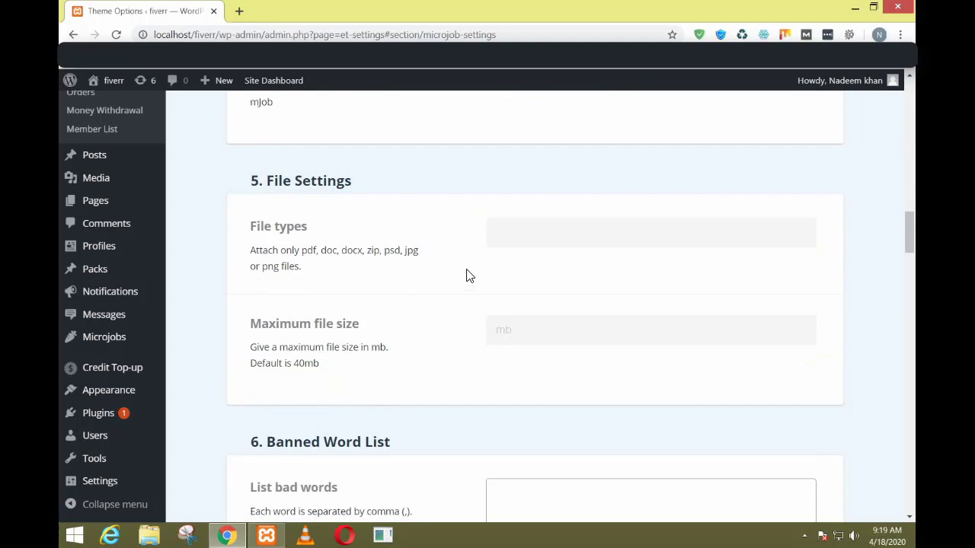
pyautogui.scroll(-1, 429, 300)
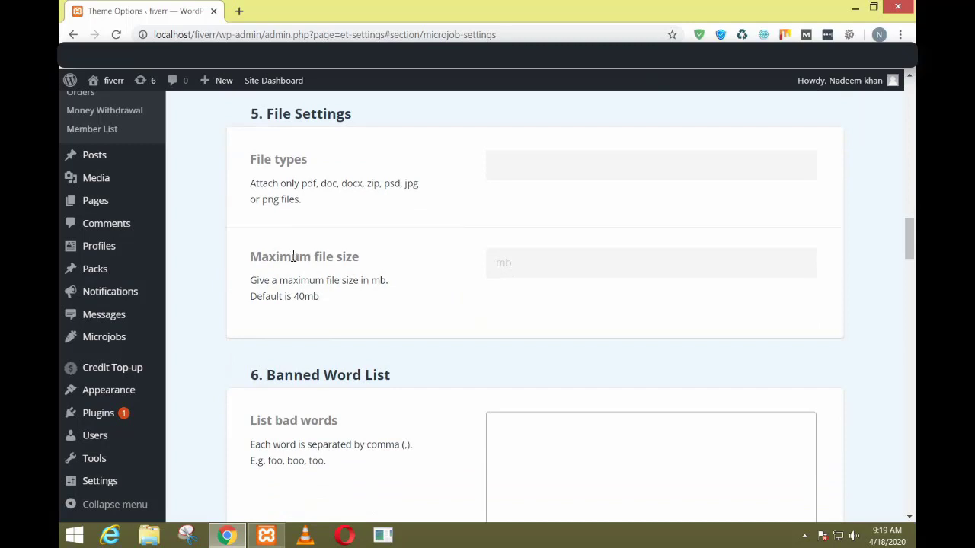
pyautogui.moveTo(251, 297); pyautogui.dragTo(336, 302)
pyautogui.click(364, 297)
pyautogui.click(518, 261)
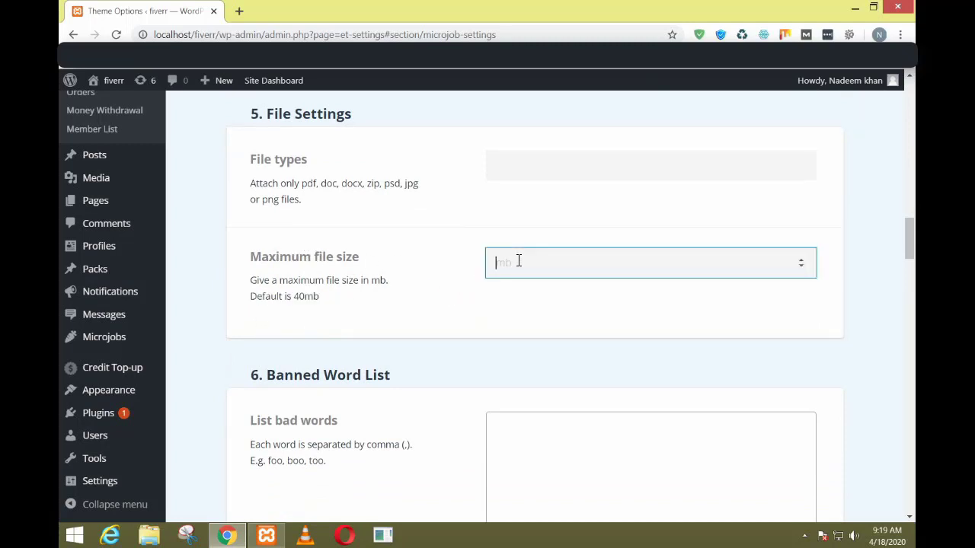
pyautogui.click(479, 300)
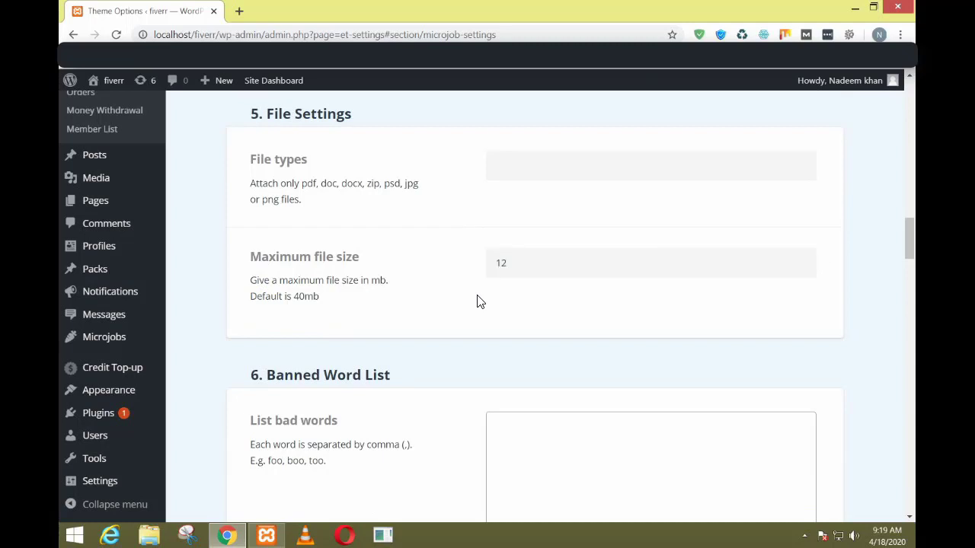
# Open the Currency settings of the theme options and set the payment currency code to USD and the sign to $
pyautogui.scroll(-5, 480, 302)
pyautogui.scroll(-10, 476, 304)
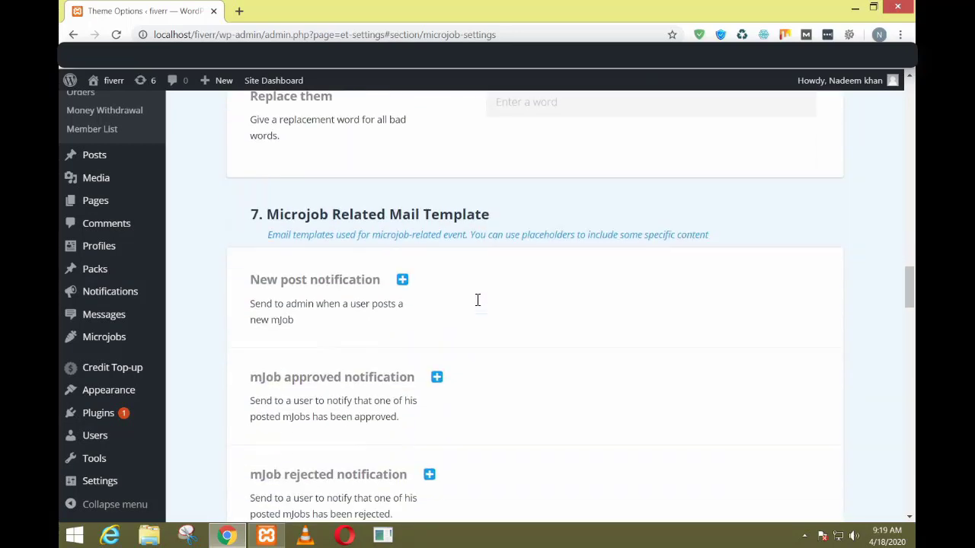
pyautogui.scroll(-9, 478, 305)
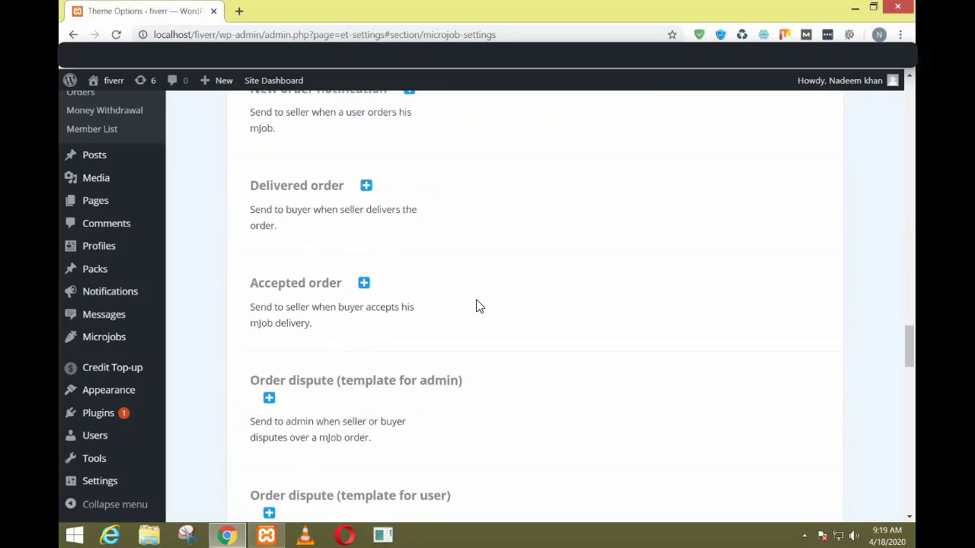
pyautogui.scroll(-1, 476, 306)
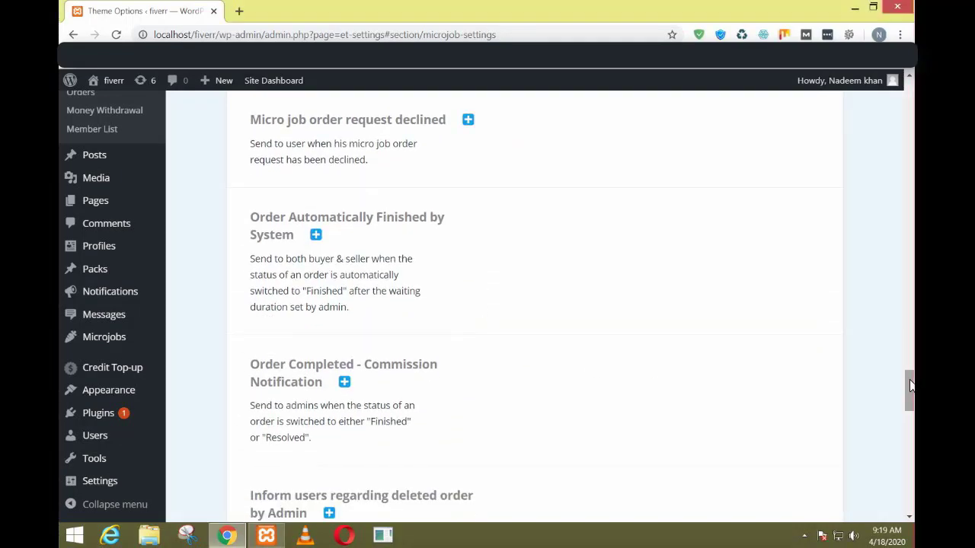
pyautogui.moveTo(910, 387); pyautogui.dragTo(871, 98)
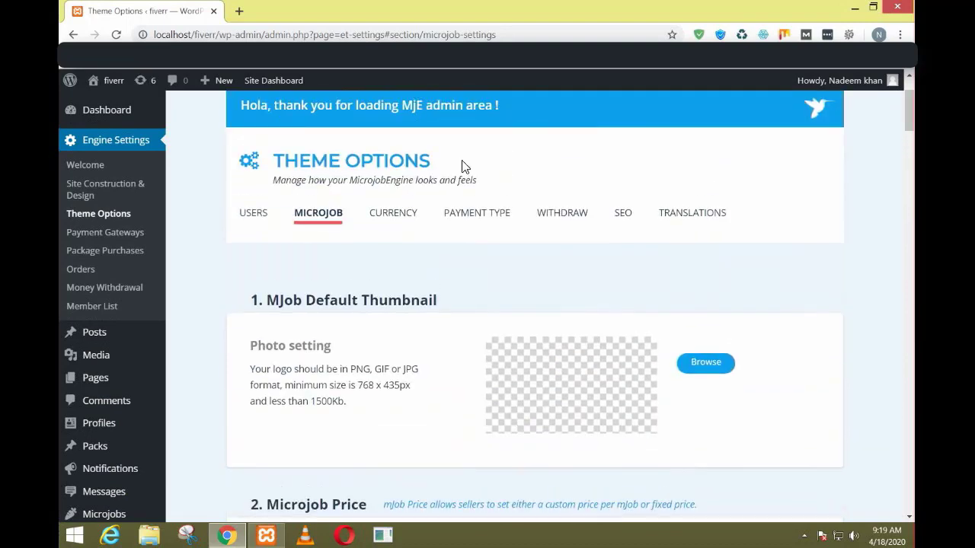
pyautogui.click(396, 215)
pyautogui.click(524, 375)
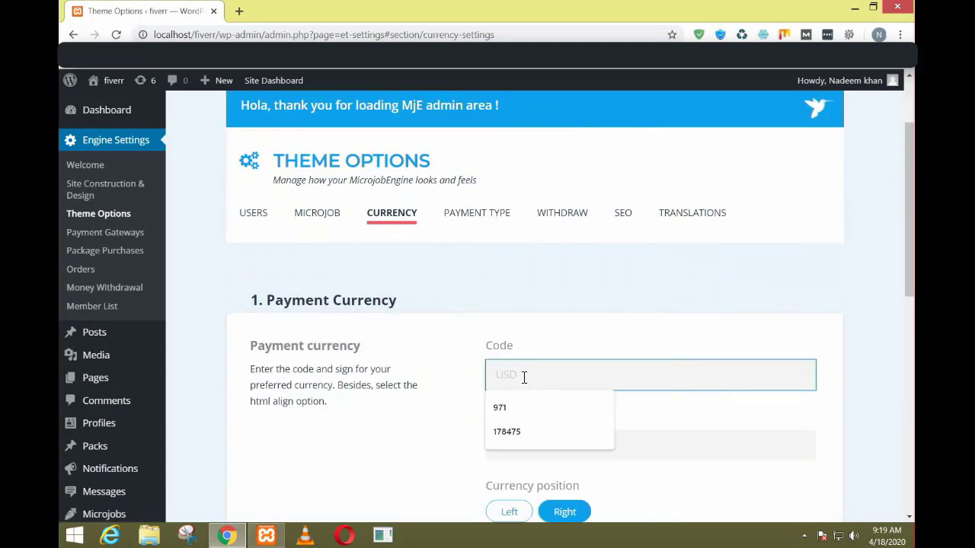
pyautogui.write('USD')
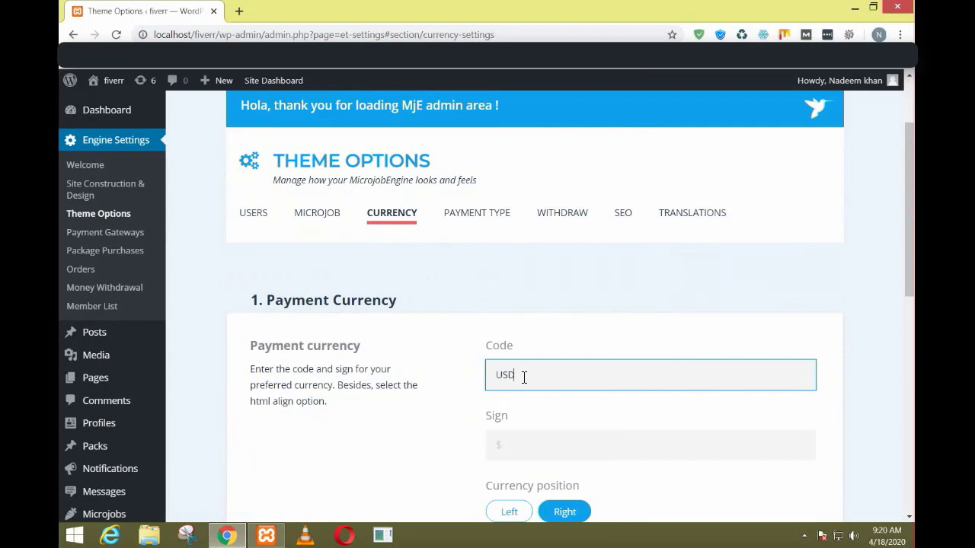
pyautogui.press('Tab')
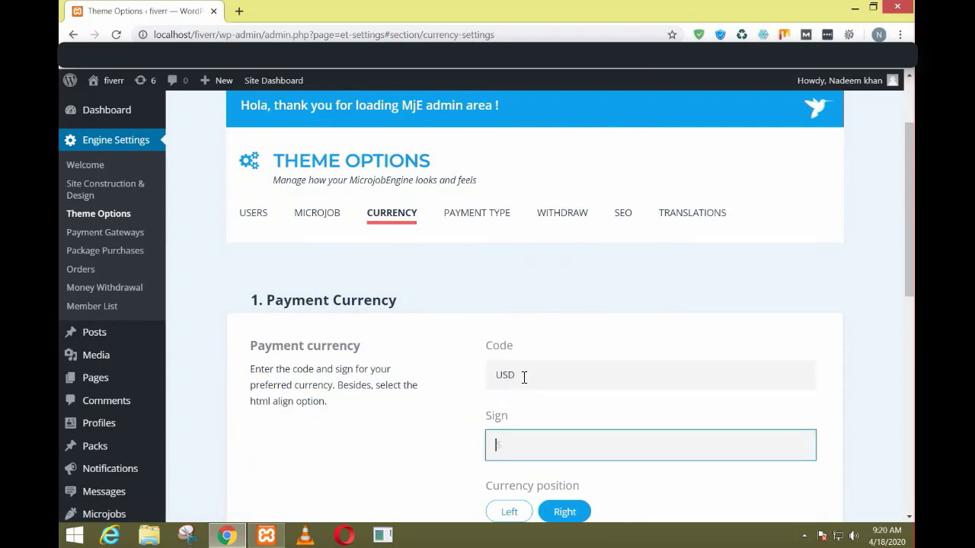
# Set the currency position to Left, trying Right once for comparison
pyautogui.scroll(-3, 535, 376)
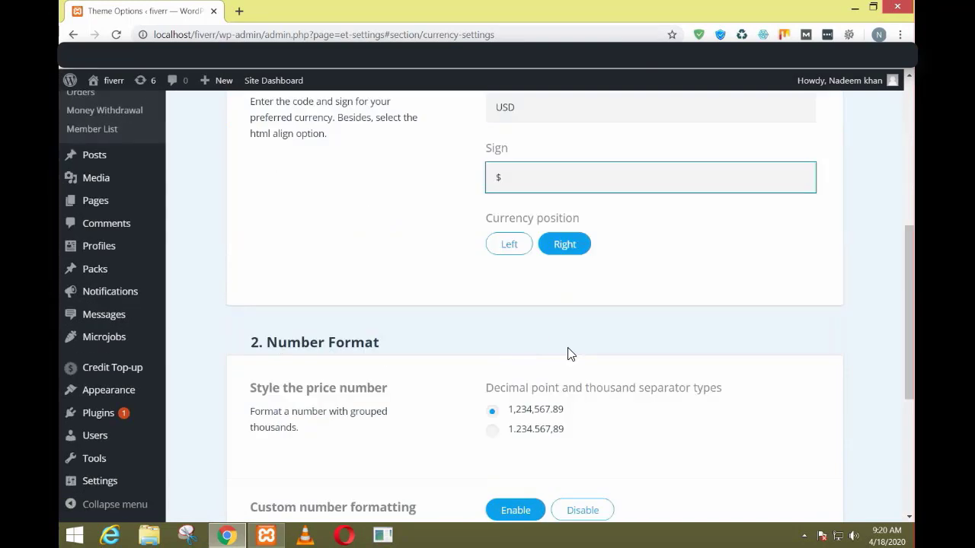
pyautogui.click(516, 250)
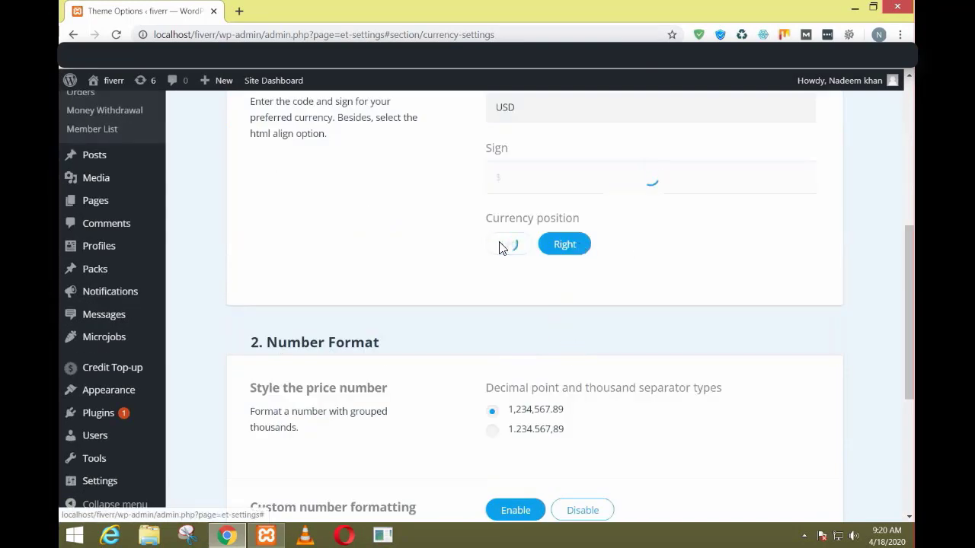
pyautogui.click(582, 246)
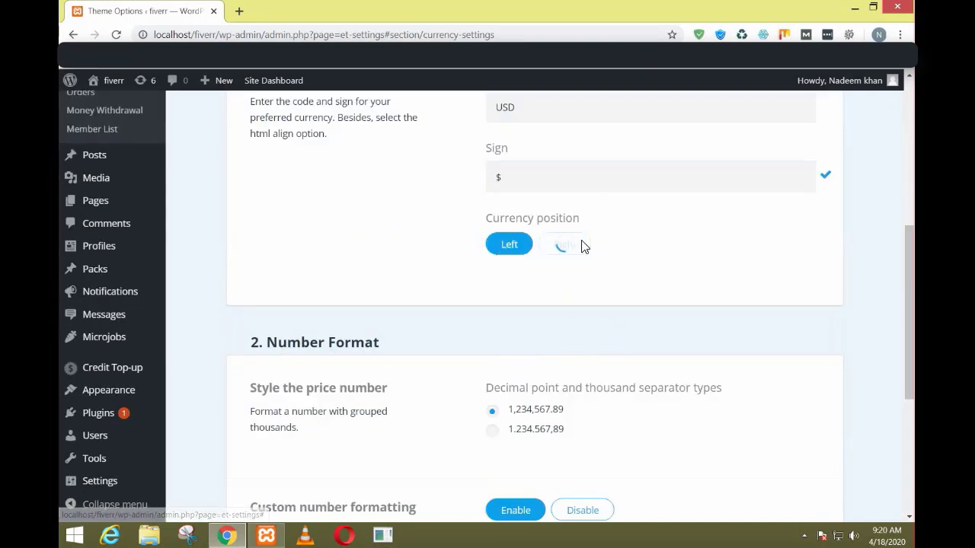
pyautogui.click(511, 251)
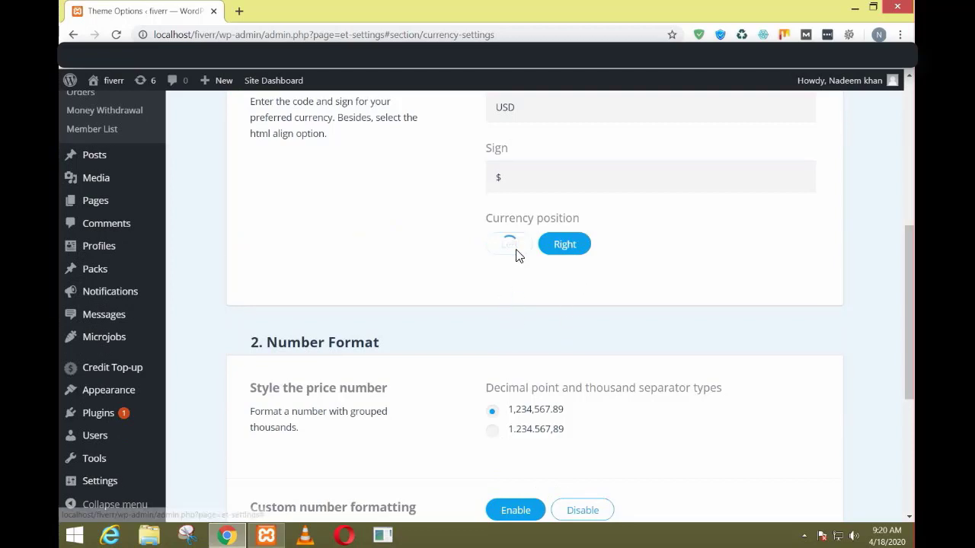
# Switch the price number style to 1.234.567,89 and back to 1,234,567.89 under Number Format
pyautogui.scroll(-1, 513, 269)
pyautogui.scroll(-3, 514, 270)
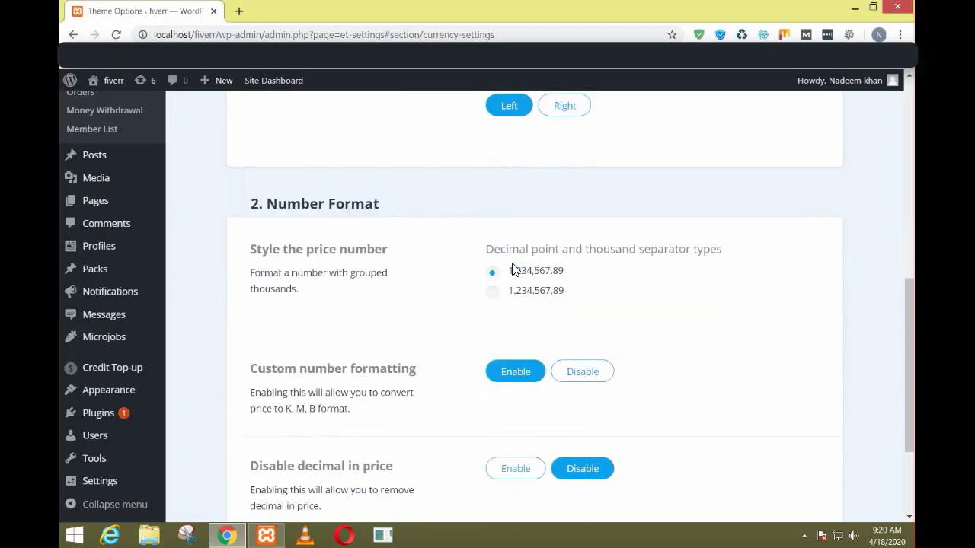
pyautogui.click(495, 230)
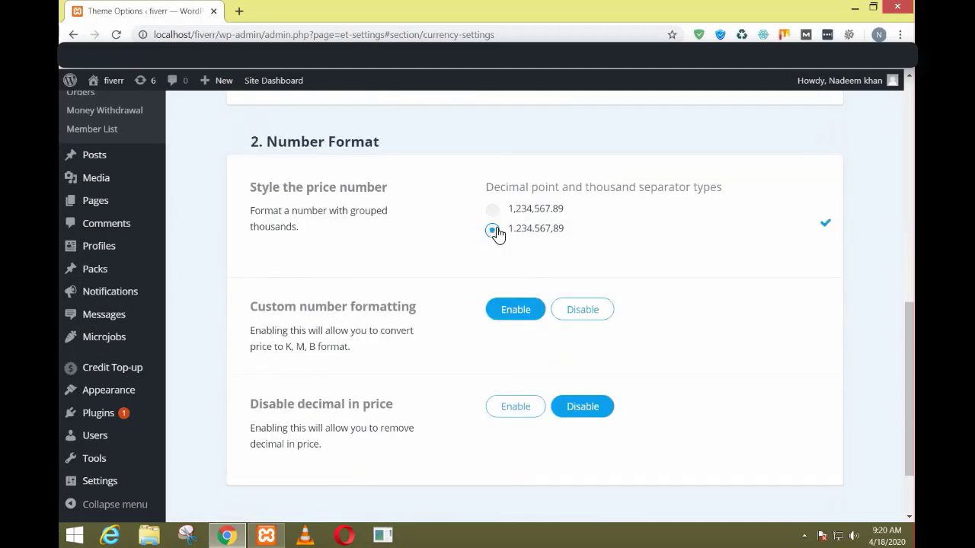
pyautogui.click(491, 210)
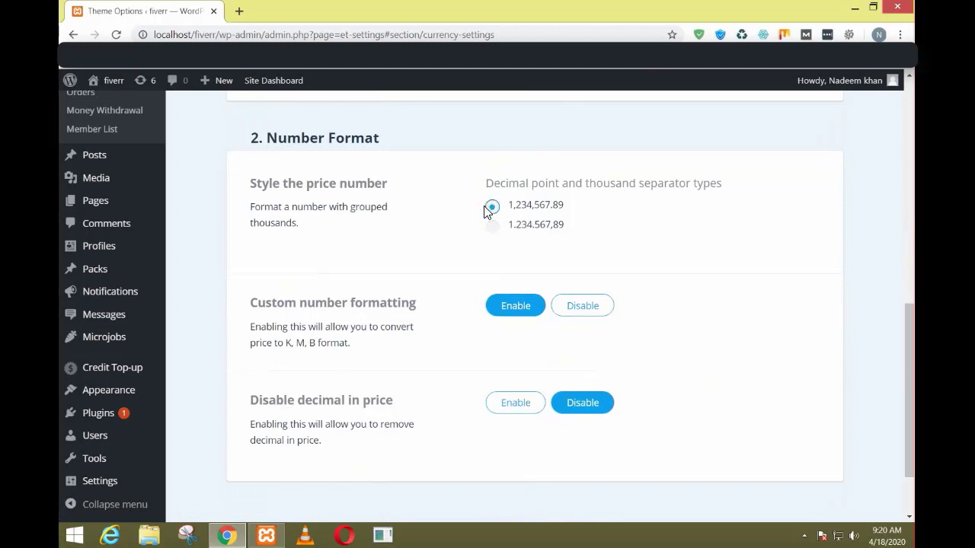
pyautogui.scroll(-2, 487, 213)
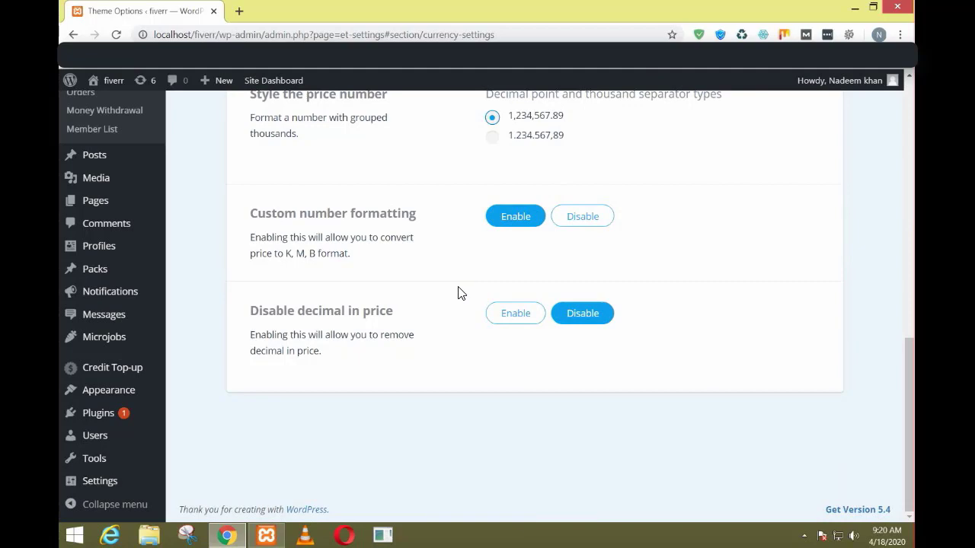
# Open the Payment Type settings and enable the price mode that lets users submit mJobs for free
pyautogui.scroll(8, 899, 280)
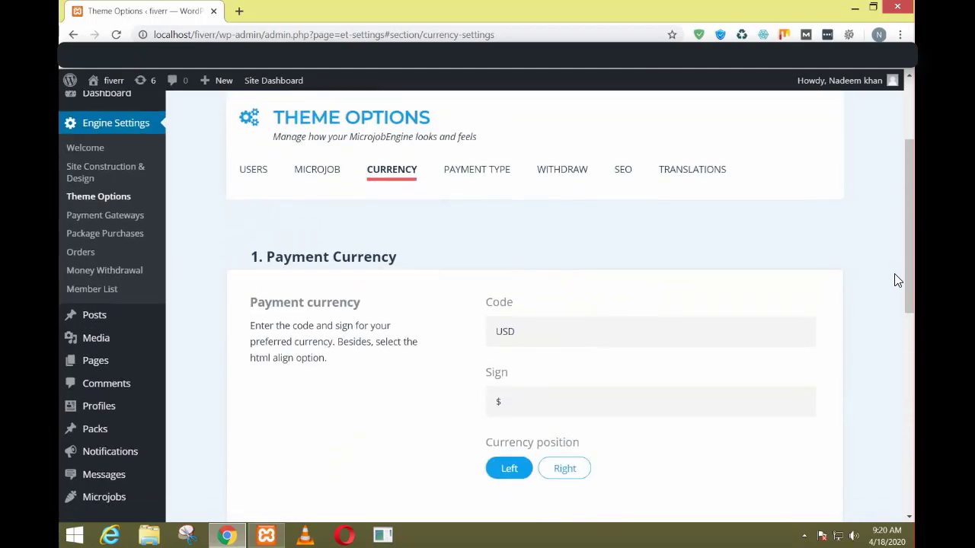
pyautogui.click(474, 262)
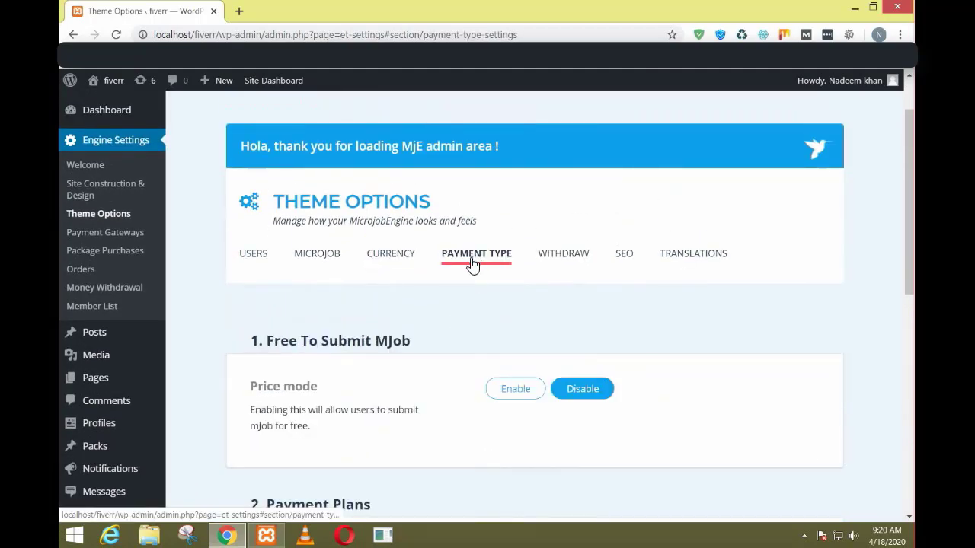
pyautogui.scroll(-2, 473, 263)
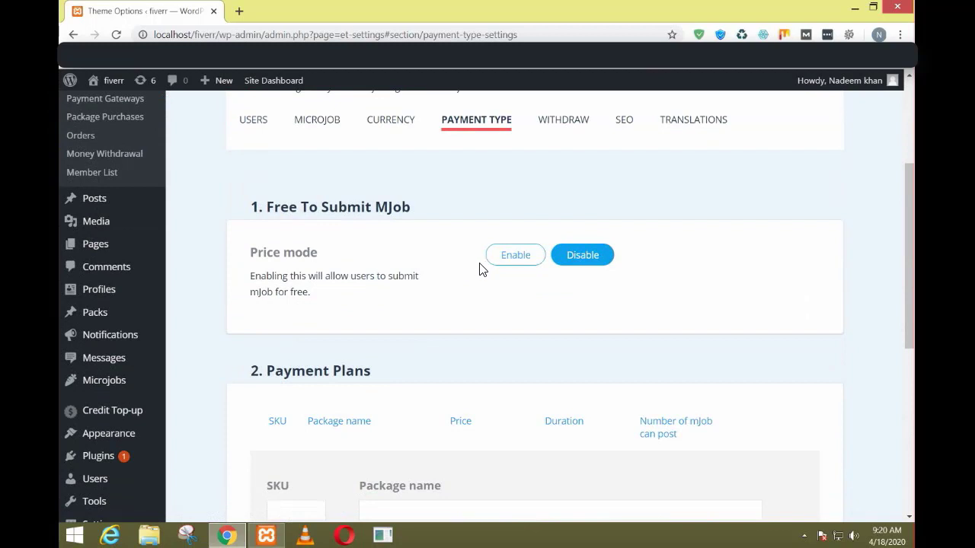
pyautogui.click(501, 265)
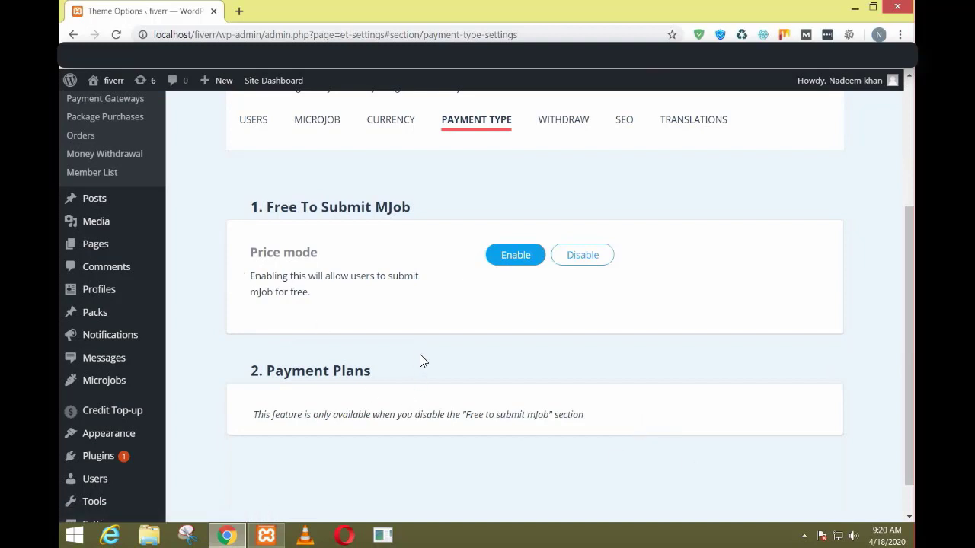
pyautogui.scroll(-1, 420, 359)
# Open the Withdraw settings and set the minimum amount of money for withdrawal to 50
pyautogui.scroll(2, 420, 359)
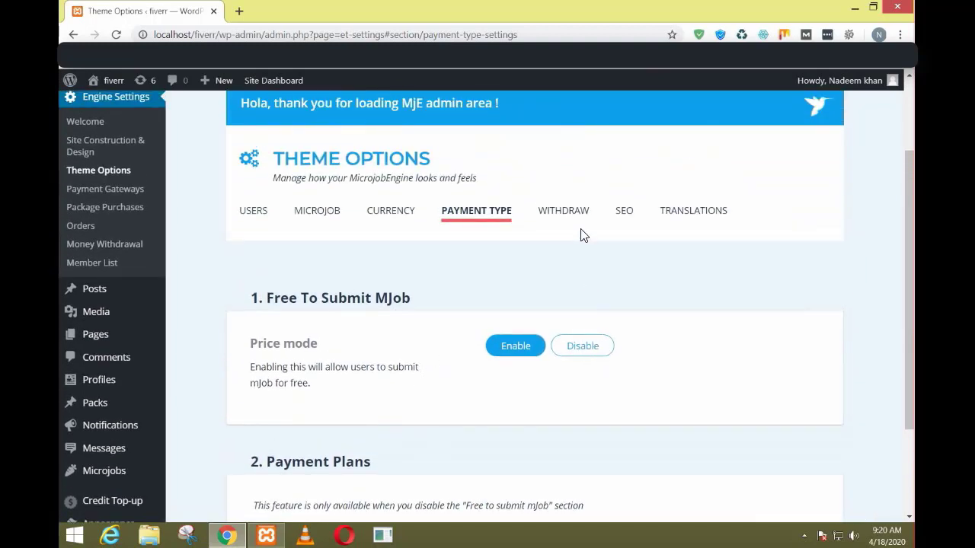
pyautogui.click(562, 212)
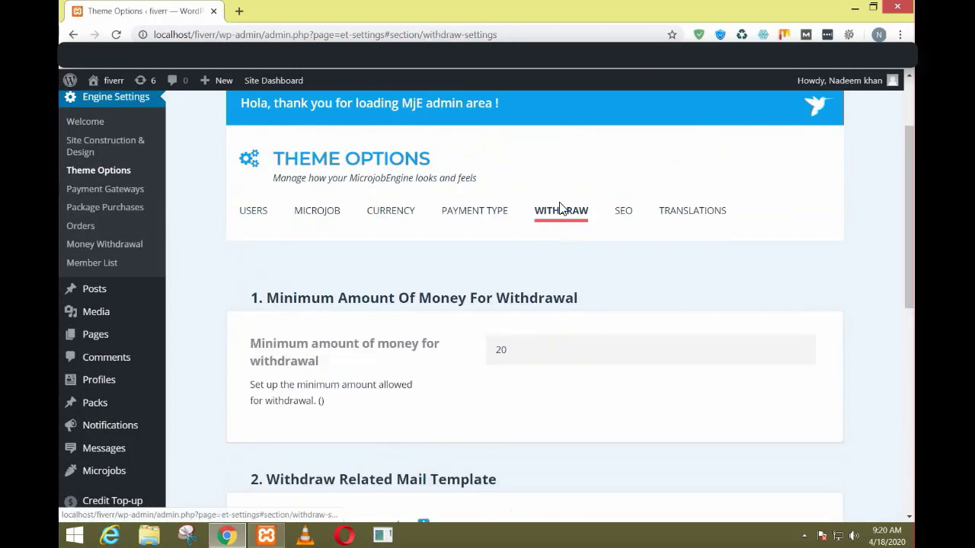
pyautogui.scroll(-2, 448, 297)
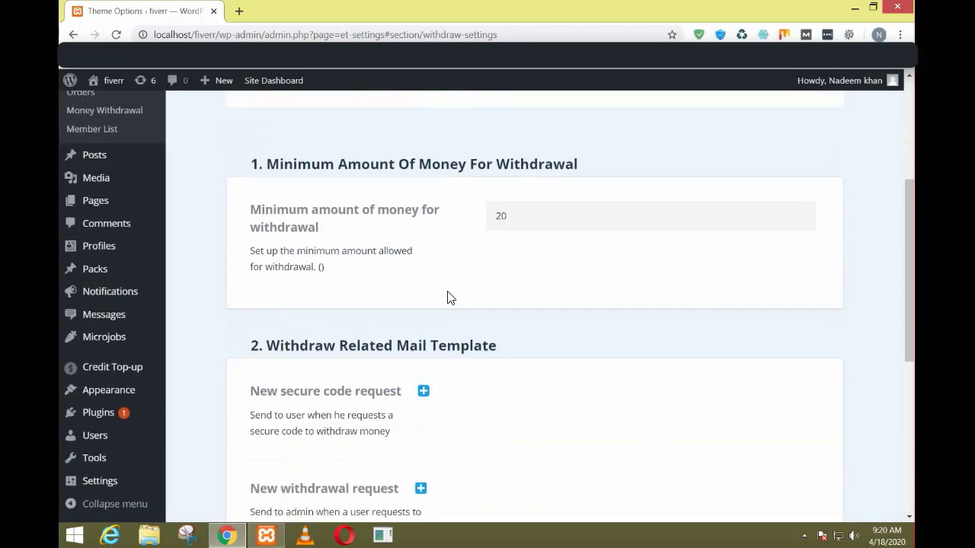
pyautogui.doubleClick(550, 215)
pyautogui.press('BackSpace')
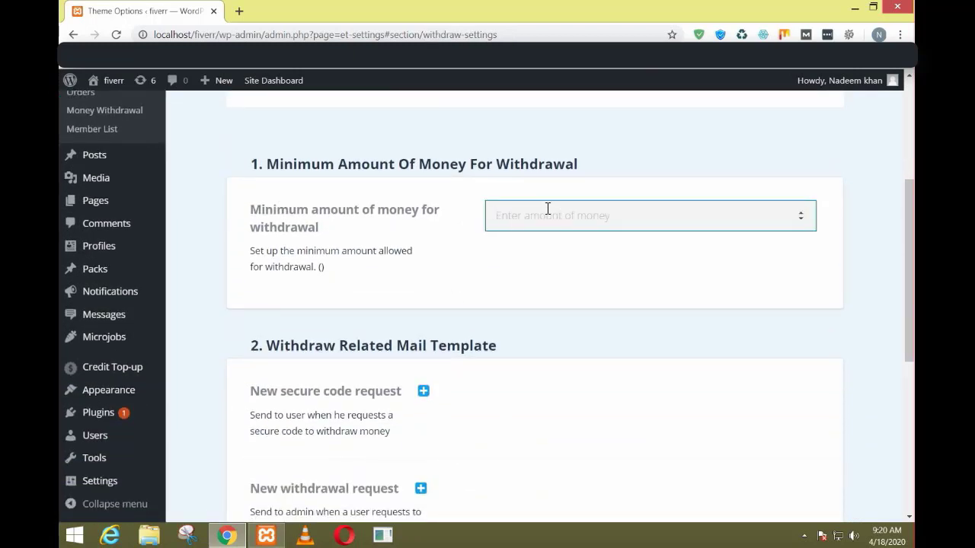
pyautogui.write('50')
pyautogui.click(553, 263)
# View the SEO slug settings briefly and return to the Withdraw settings
pyautogui.scroll(3, 553, 263)
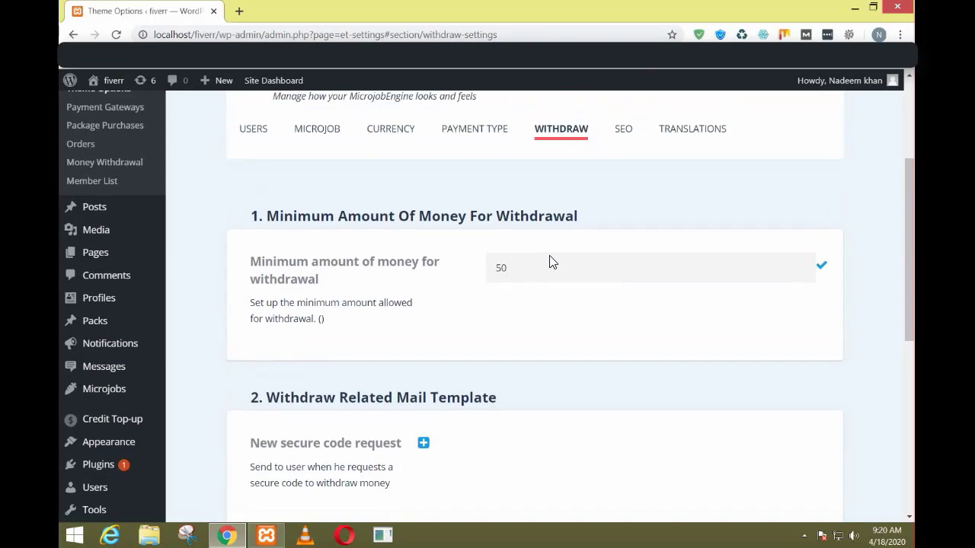
pyautogui.scroll(-1, 620, 307)
pyautogui.click(629, 190)
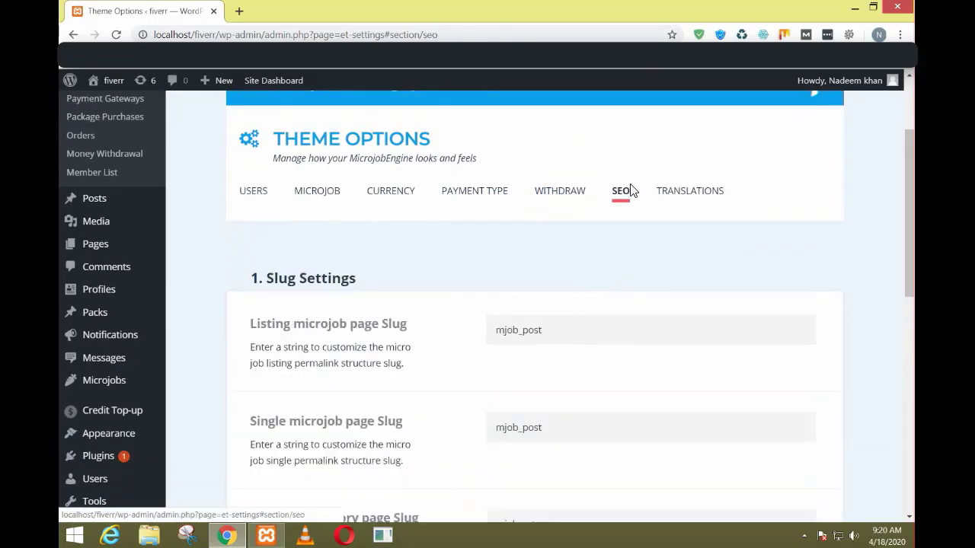
pyautogui.click(571, 194)
pyautogui.scroll(2, 579, 261)
pyautogui.scroll(-2, 579, 261)
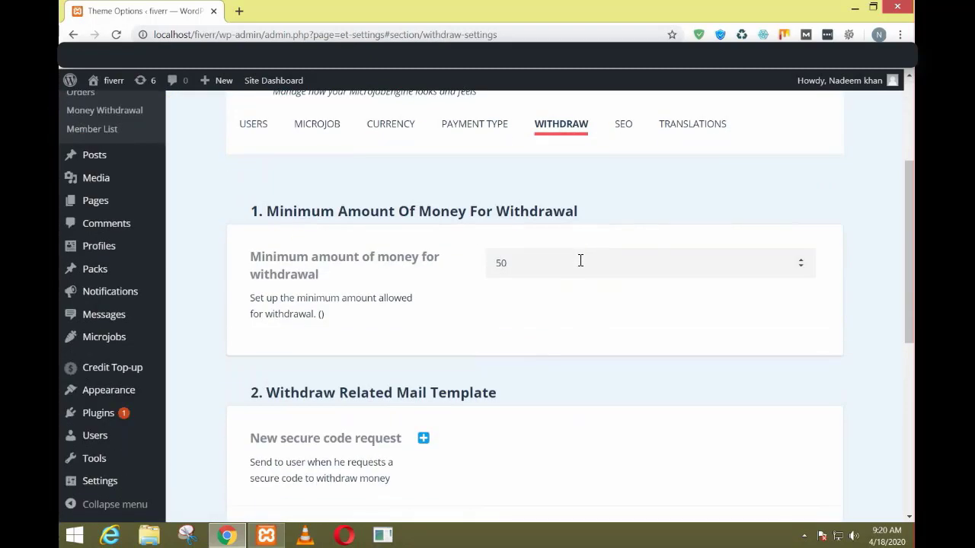